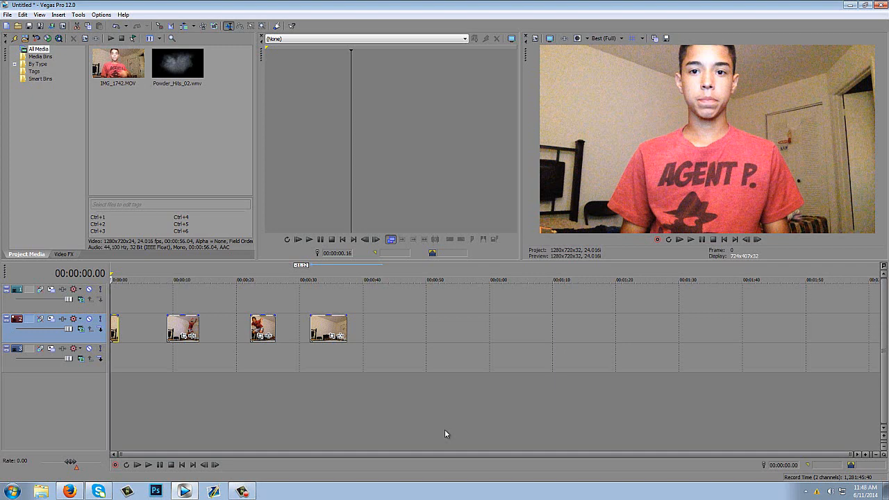
Step: Review the four clips on track 2, from the opening clip to the empty-room clip
{"action": "left_click", "coordinate": [171, 320]}
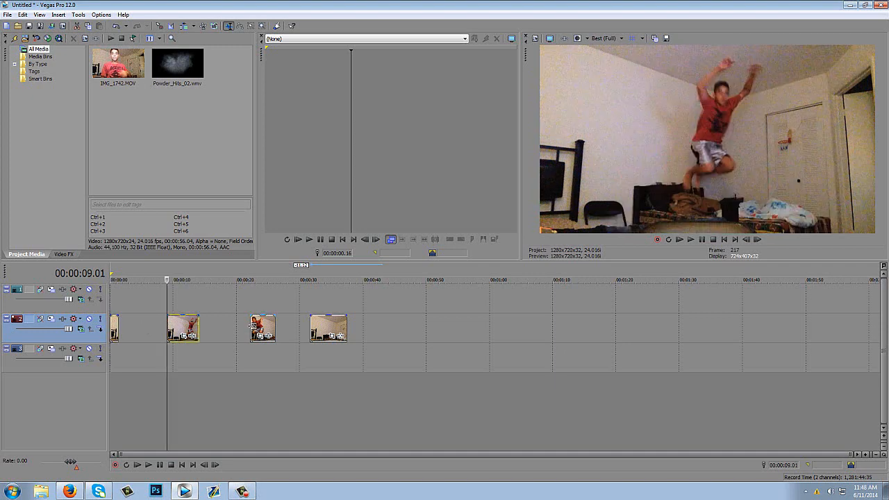
{"action": "left_click", "coordinate": [252, 327]}
{"action": "left_click", "coordinate": [310, 323]}
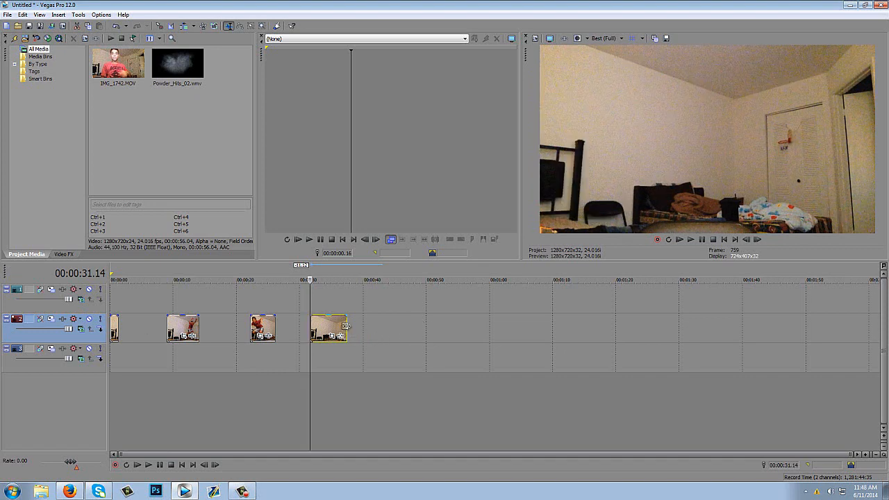
{"action": "left_click_drag", "start_coordinate": [346, 327], "coordinate": [346, 326]}
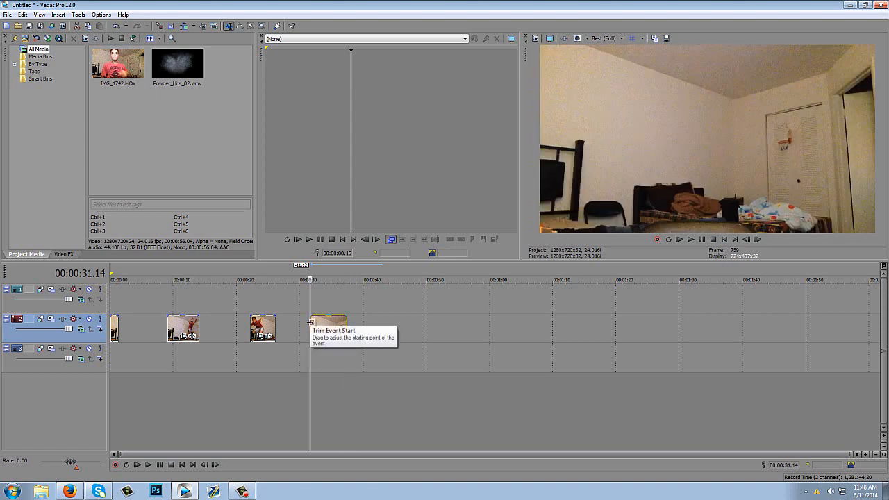
{"action": "left_click", "coordinate": [111, 319]}
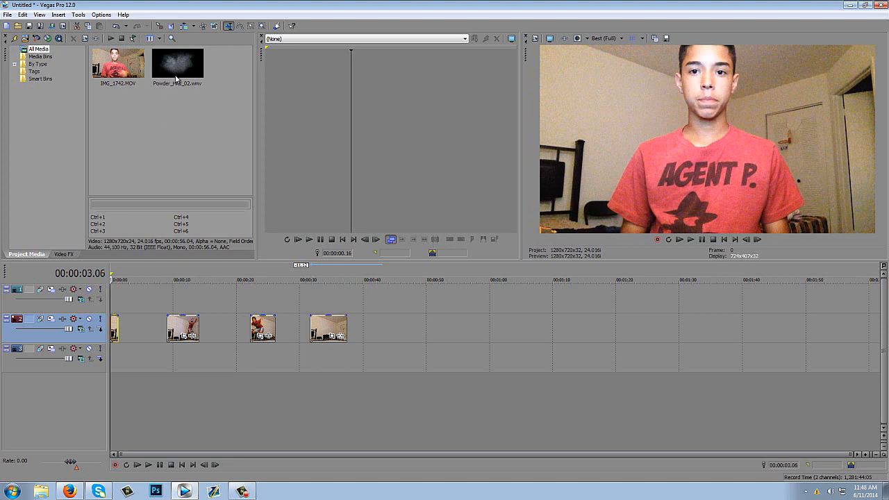
Step: Preview the Powder_Hits_02.wmv clip from the project media
{"action": "left_click_drag", "start_coordinate": [176, 79], "coordinate": [119, 328]}
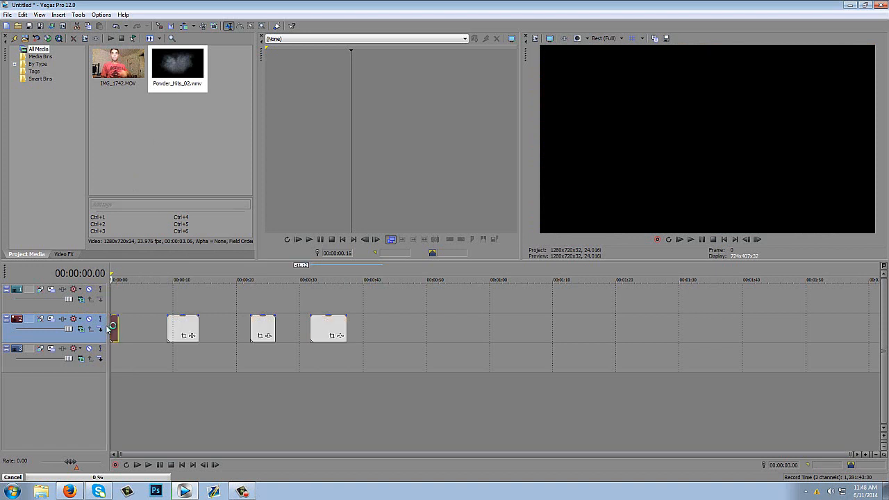
{"action": "right_click", "coordinate": [188, 71]}
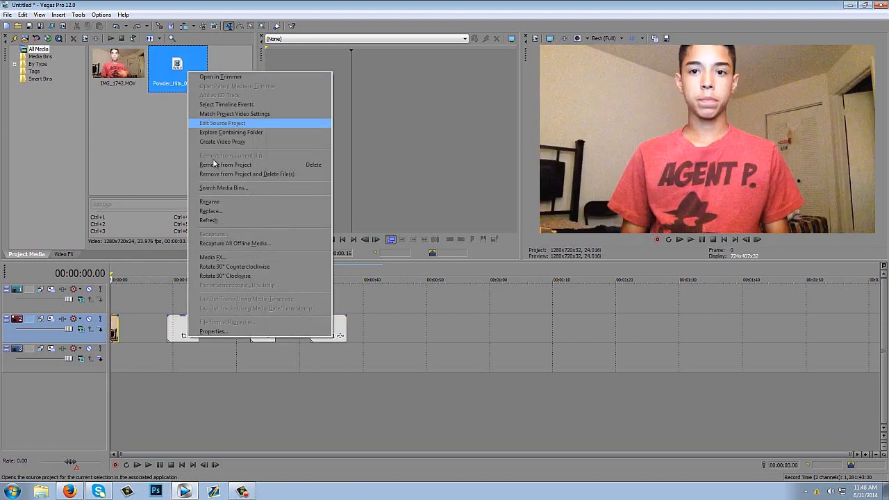
{"action": "left_click", "coordinate": [167, 70]}
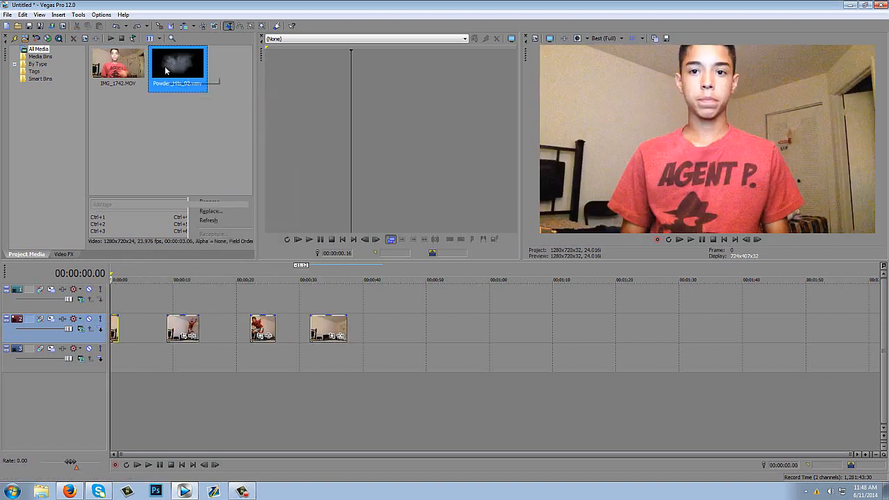
{"action": "left_click", "coordinate": [112, 39]}
Step: Add a fade-out of about 8 frames to the first clip and move the empty-room clip to track 3, starting at about 00:00:01.00
{"action": "left_click", "coordinate": [754, 241]}
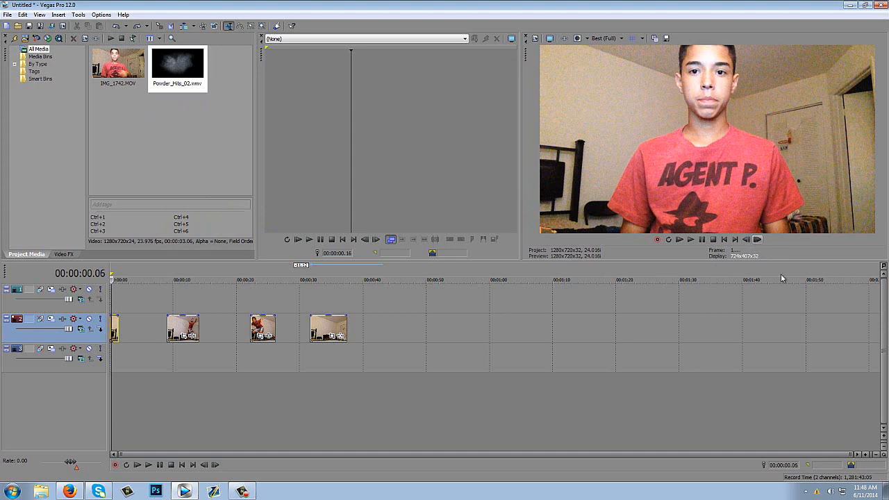
{"action": "left_click", "coordinate": [866, 455]}
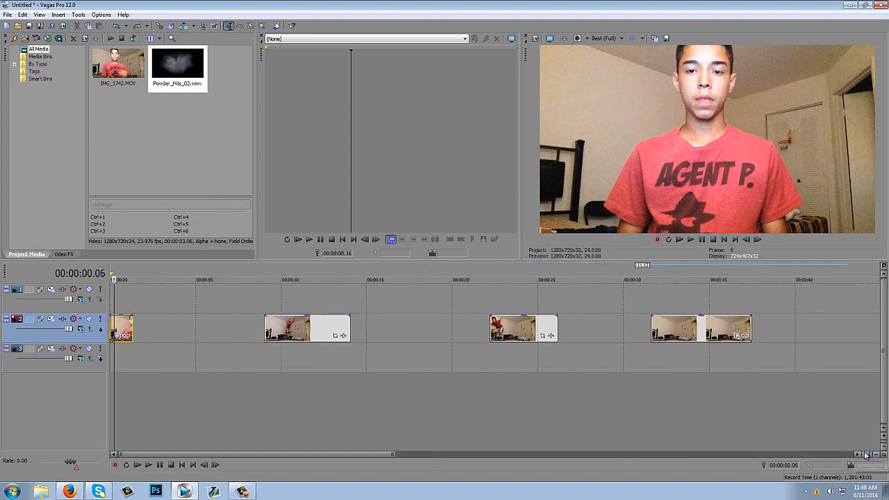
{"action": "right_click", "coordinate": [685, 329]}
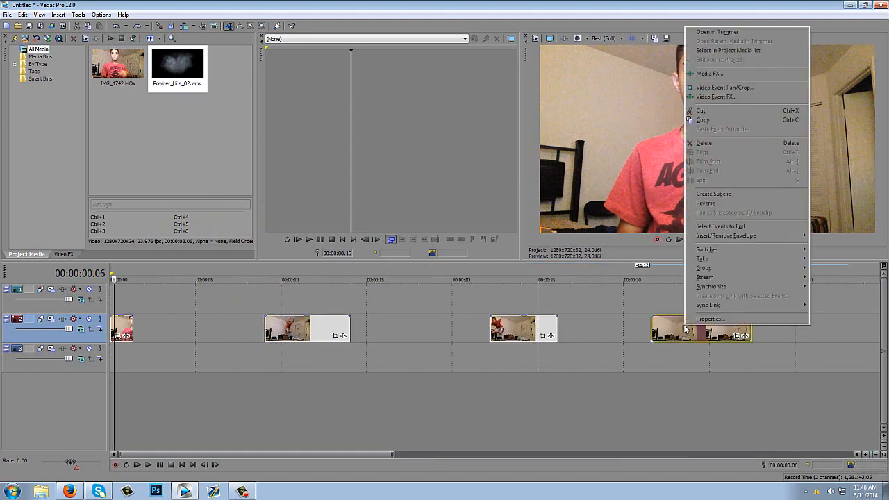
{"action": "left_click", "coordinate": [703, 120]}
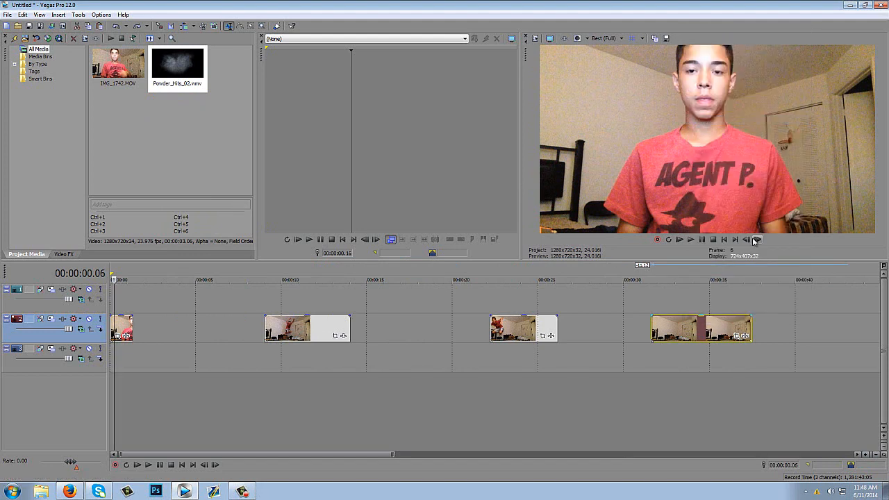
{"action": "left_click", "coordinate": [757, 239]}
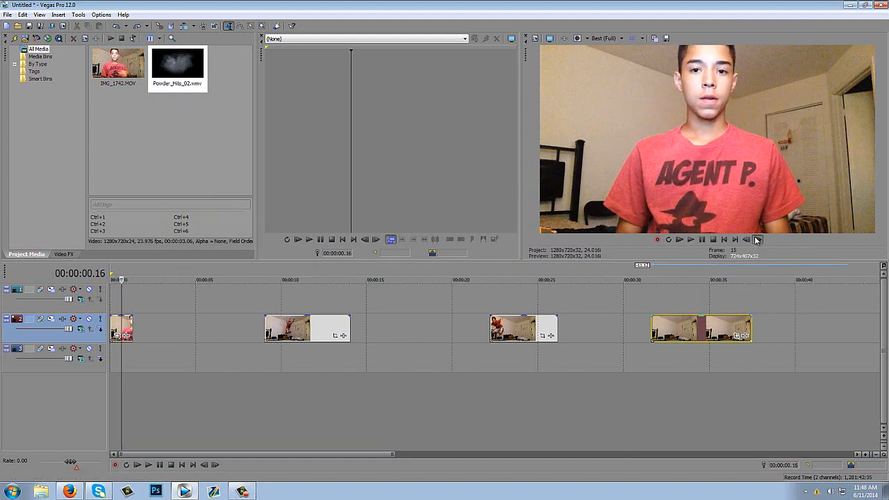
{"action": "left_click", "coordinate": [757, 240]}
{"action": "left_click", "coordinate": [756, 240]}
{"action": "left_click", "coordinate": [757, 240]}
{"action": "left_click", "coordinate": [757, 239]}
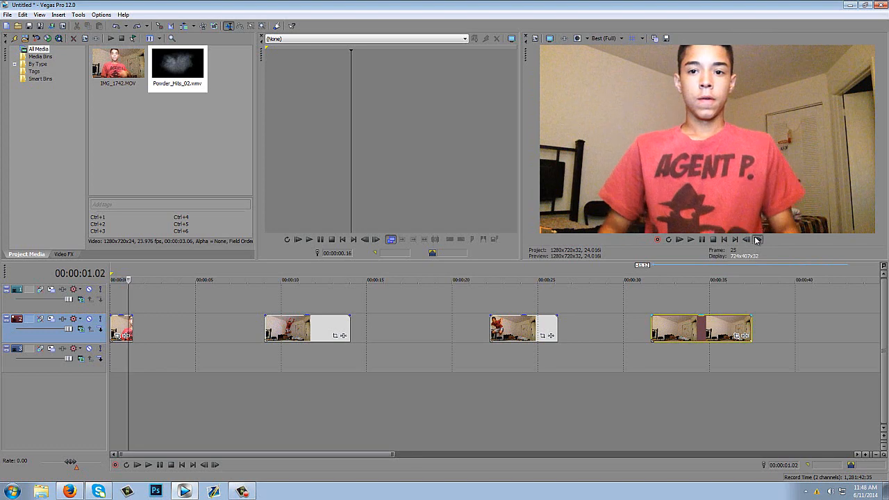
{"action": "left_click", "coordinate": [757, 240]}
{"action": "left_click", "coordinate": [757, 240]}
{"action": "left_click", "coordinate": [757, 240]}
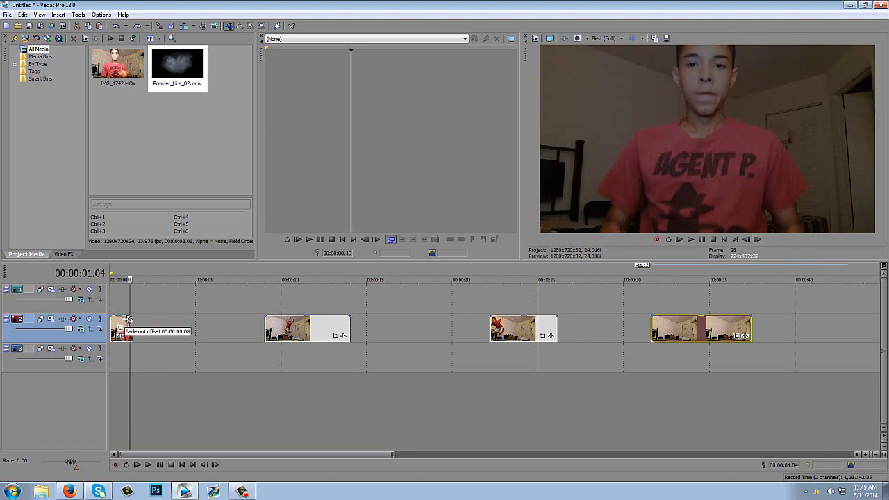
{"action": "left_click", "coordinate": [127, 320]}
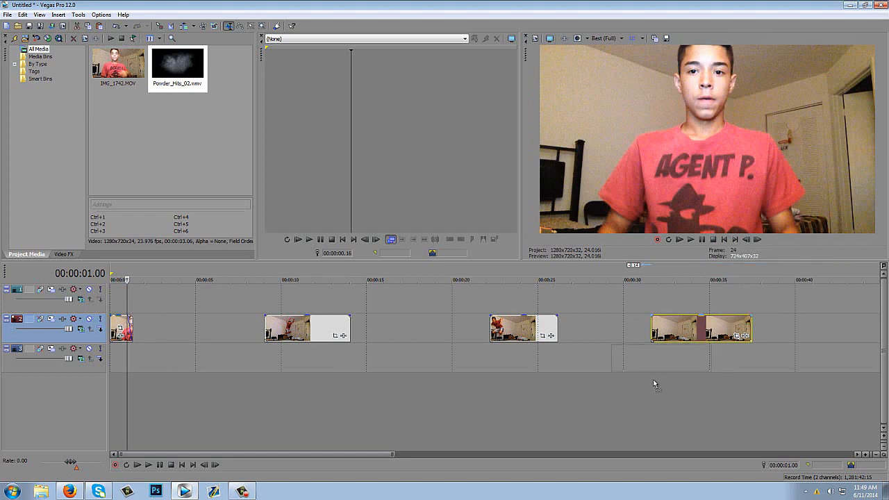
{"action": "left_click_drag", "start_coordinate": [292, 361], "coordinate": [192, 357]}
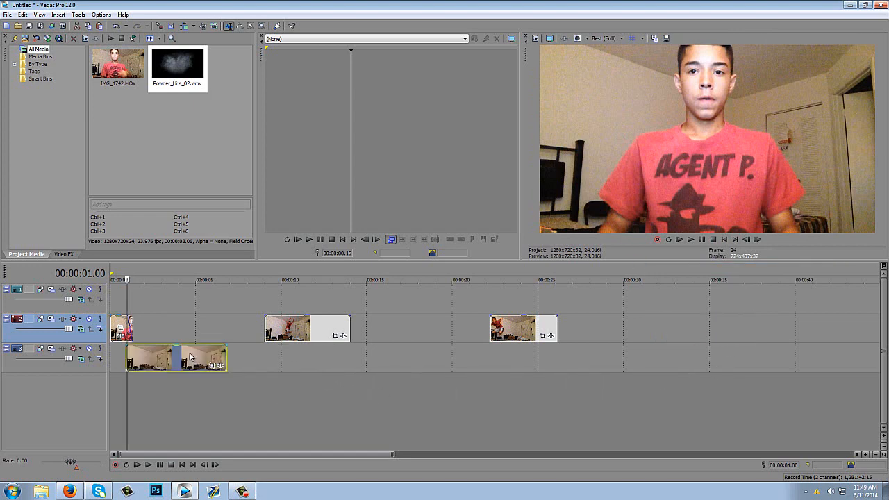
Step: Step frame by frame through the fade from the person to the empty room to check the transition
{"action": "left_click", "coordinate": [757, 239]}
{"action": "left_click", "coordinate": [757, 239]}
{"action": "left_click", "coordinate": [757, 239]}
{"action": "left_click", "coordinate": [757, 239]}
{"action": "left_click", "coordinate": [758, 239]}
{"action": "left_click", "coordinate": [757, 239]}
{"action": "left_click", "coordinate": [757, 239]}
{"action": "left_click", "coordinate": [757, 239]}
{"action": "left_click", "coordinate": [757, 239]}
{"action": "left_click", "coordinate": [757, 239]}
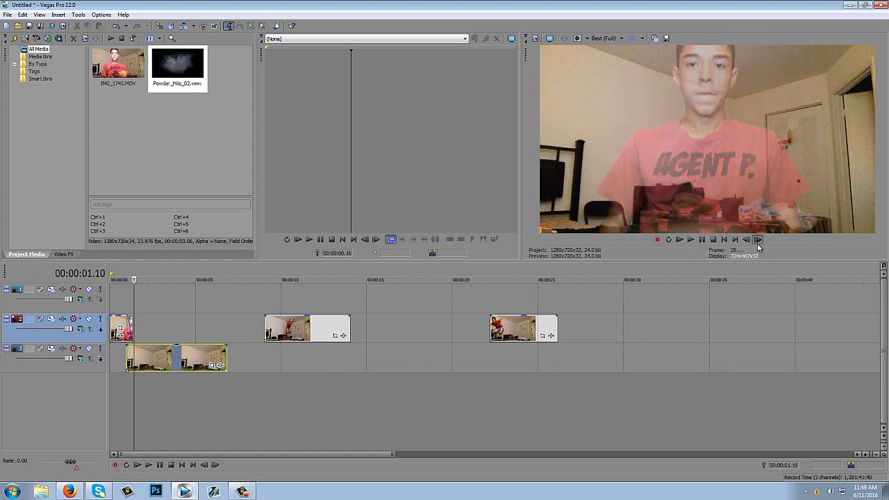
{"action": "left_click", "coordinate": [757, 239]}
{"action": "left_click", "coordinate": [757, 239]}
{"action": "left_click", "coordinate": [757, 239]}
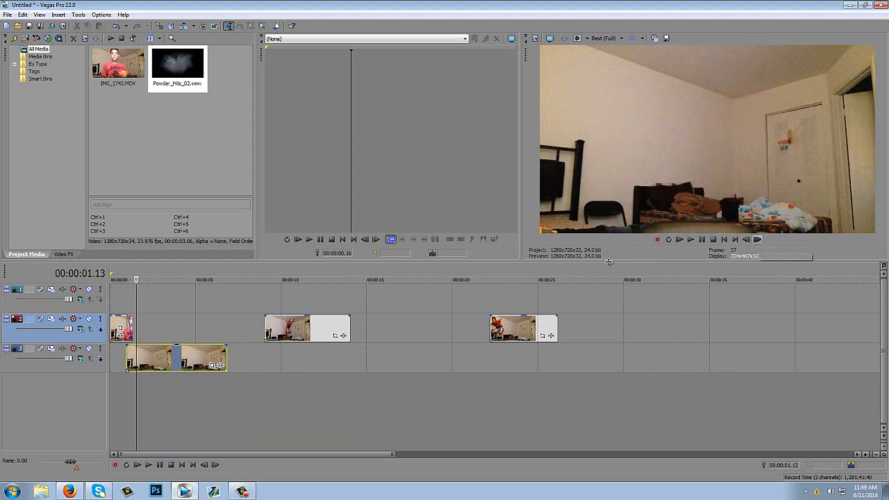
Step: Set track 1's compositing mode to Add and place Powder_Hits_02.wmv on it at about 00:00:01.00
{"action": "left_click", "coordinate": [127, 300]}
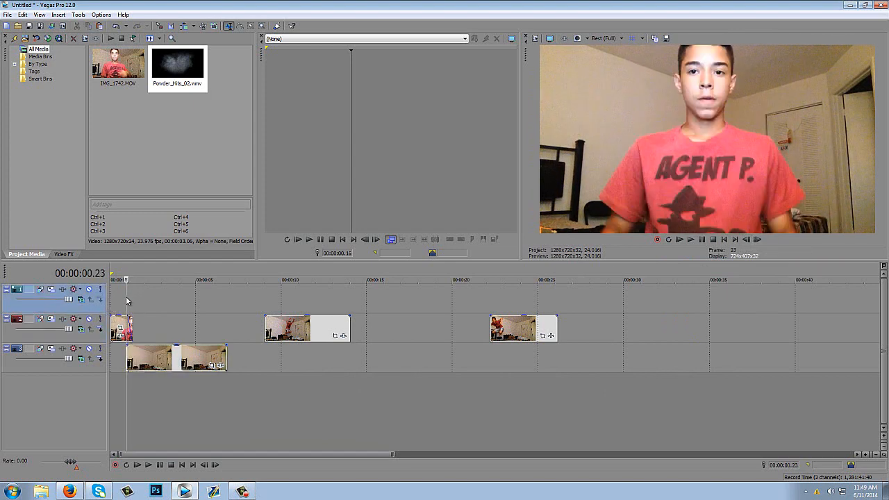
{"action": "left_click", "coordinate": [82, 300]}
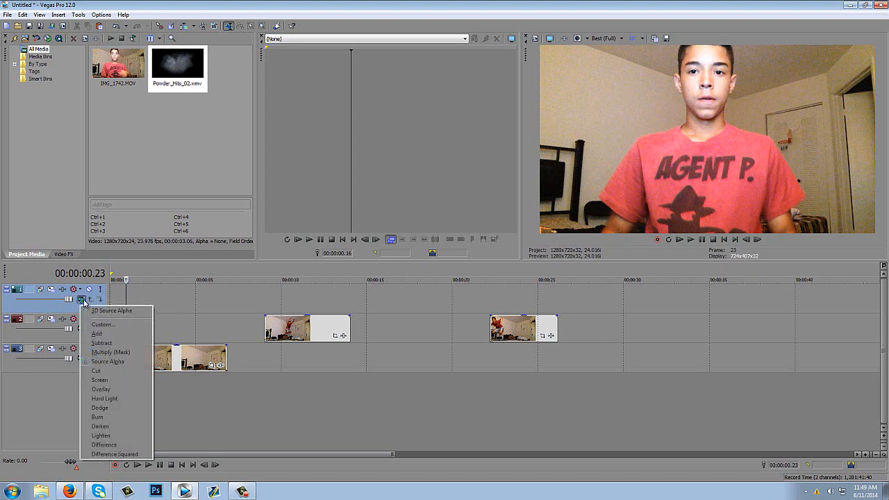
{"action": "left_click", "coordinate": [97, 334]}
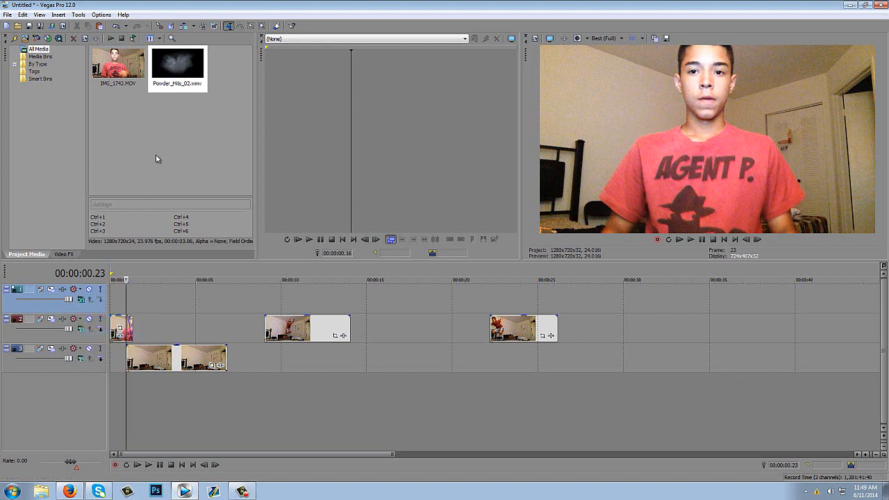
{"action": "left_click_drag", "start_coordinate": [167, 91], "coordinate": [131, 294]}
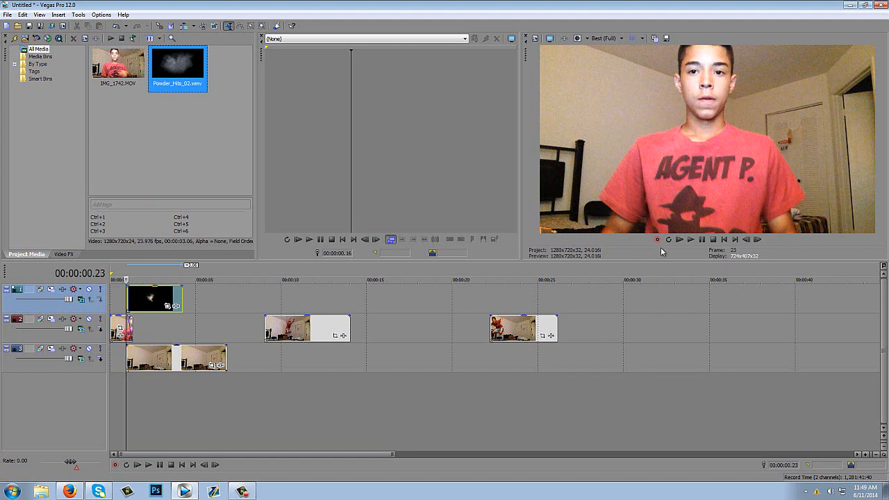
{"action": "left_click", "coordinate": [758, 239]}
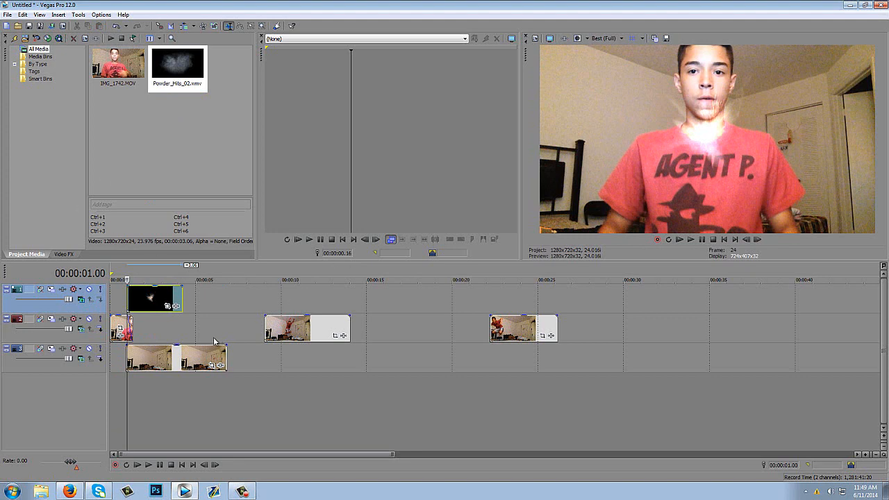
Step: Turn off Maintain aspect ratio in the properties of the powder clip on track 1
{"action": "right_click", "coordinate": [142, 289]}
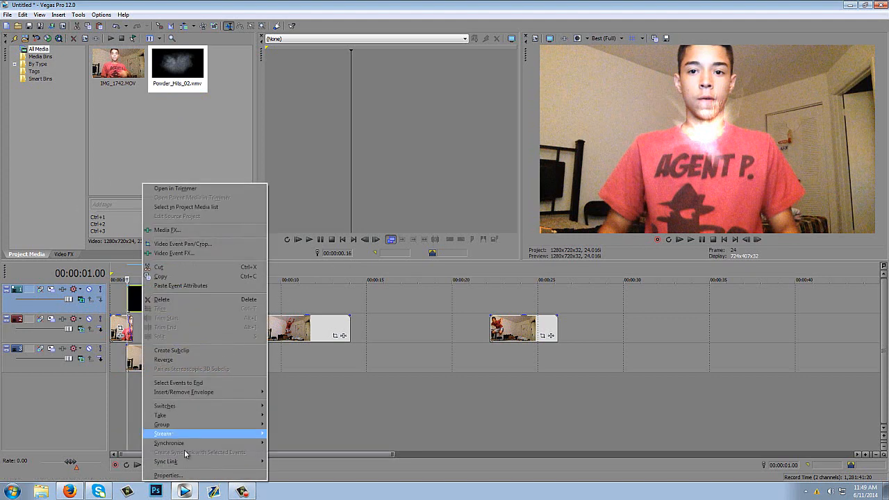
{"action": "left_click", "coordinate": [186, 476]}
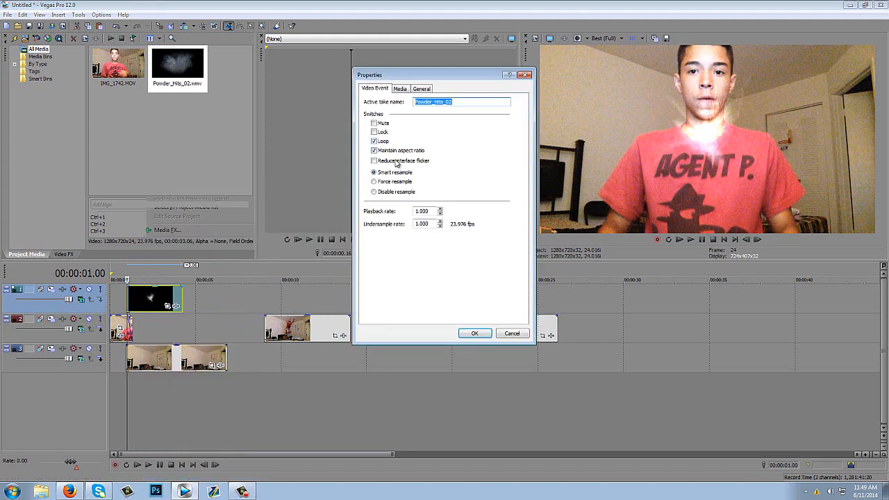
{"action": "left_click", "coordinate": [373, 151]}
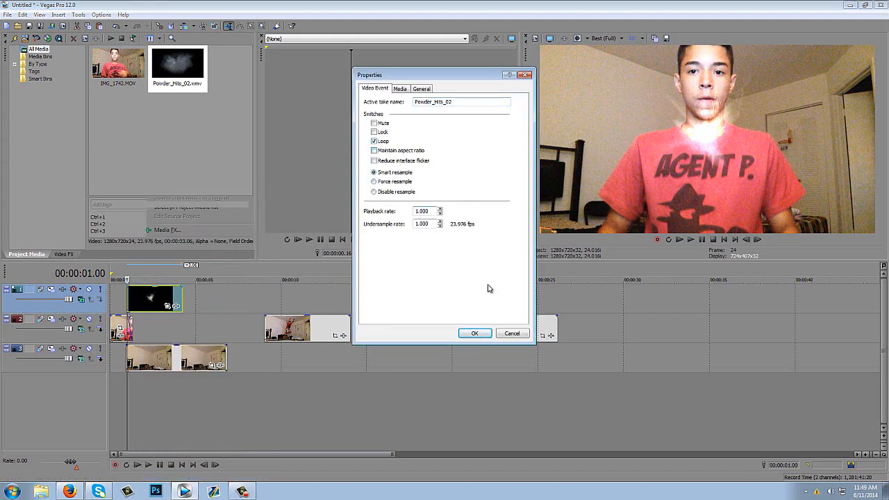
{"action": "left_click", "coordinate": [475, 334]}
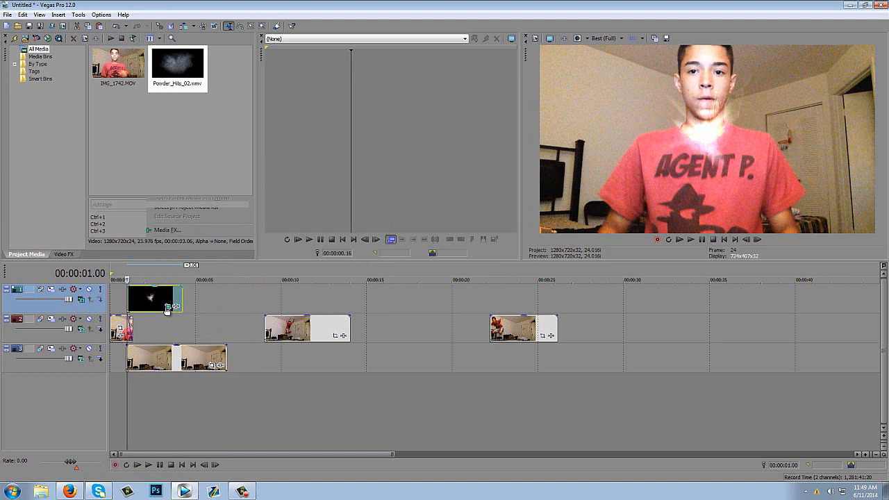
Step: Shrink the powder clip's Pan/Crop frame to about 691 × 400, centred at about 652, 285, to enlarge the powder burst
{"action": "left_click", "coordinate": [166, 308]}
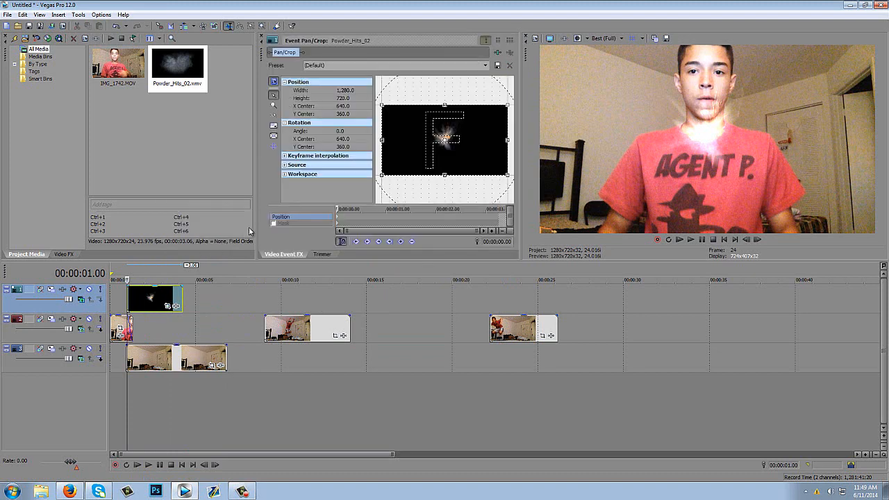
{"action": "left_click_drag", "start_coordinate": [382, 105], "coordinate": [426, 127]}
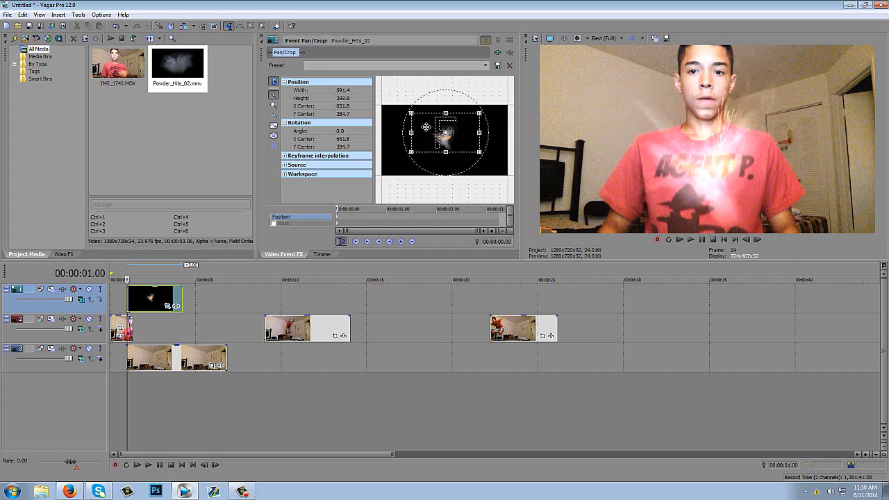
Step: Step frame by frame through the enlarged powder burst to check how it covers the disappearing person
{"action": "left_click", "coordinate": [759, 239]}
{"action": "left_click", "coordinate": [760, 239]}
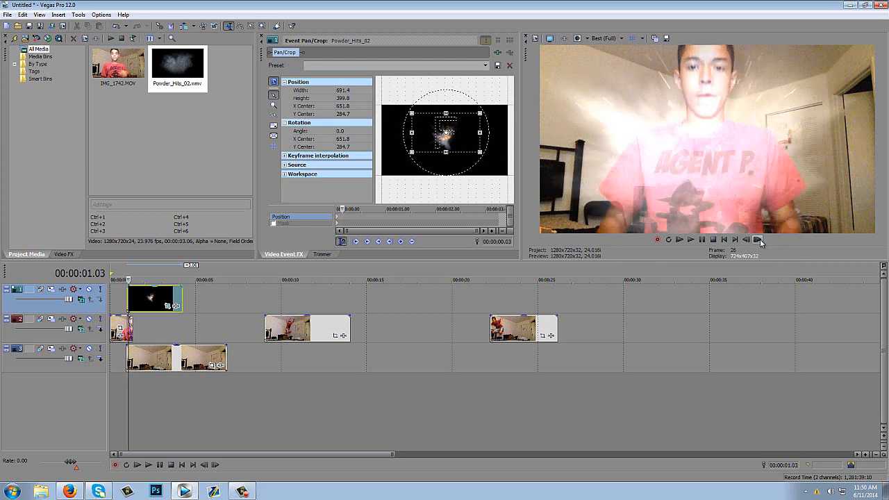
{"action": "left_click", "coordinate": [760, 239]}
{"action": "left_click", "coordinate": [760, 239]}
{"action": "left_click", "coordinate": [760, 239]}
{"action": "left_click", "coordinate": [760, 239]}
{"action": "left_click", "coordinate": [760, 239]}
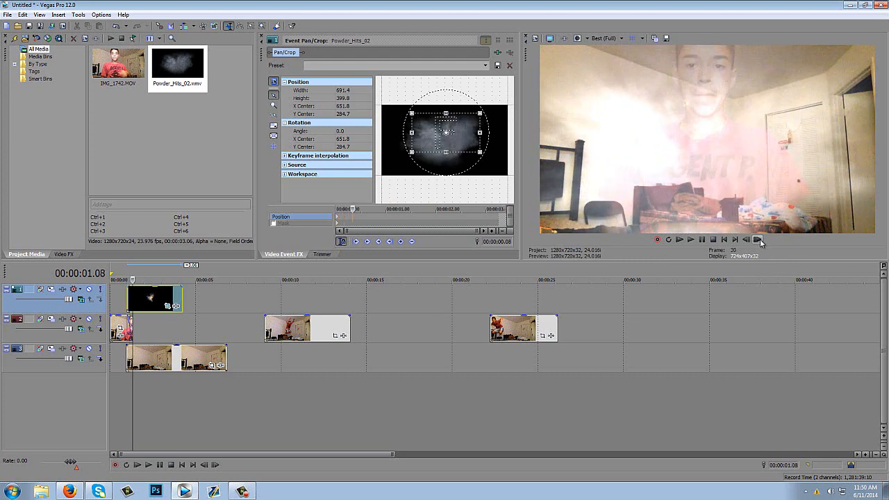
{"action": "left_click", "coordinate": [760, 239]}
{"action": "left_click", "coordinate": [760, 239]}
{"action": "left_click", "coordinate": [760, 239]}
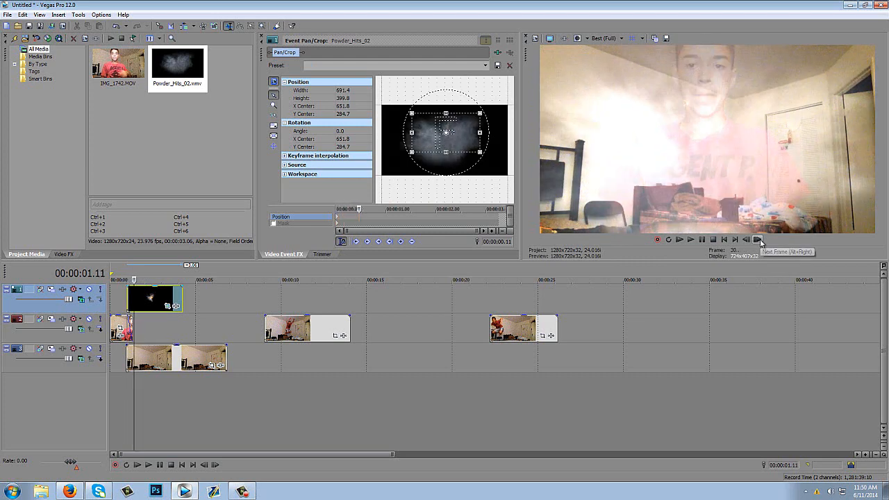
{"action": "left_click", "coordinate": [760, 239]}
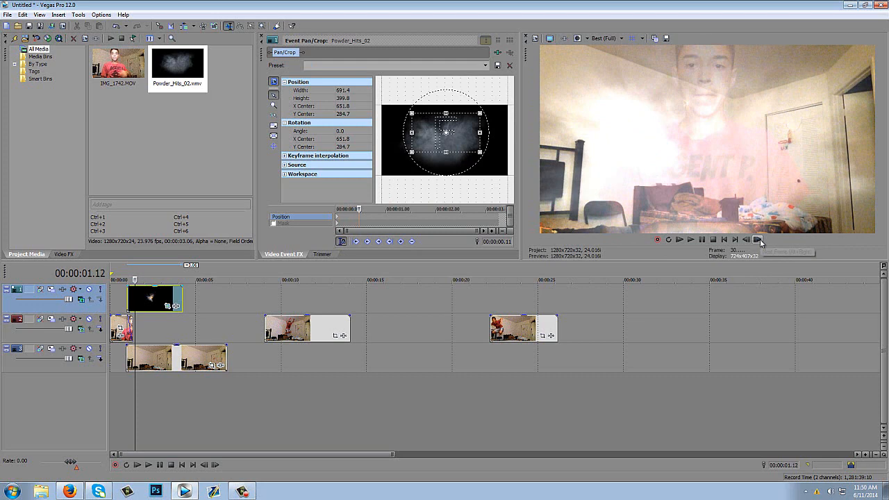
Step: Add the Sony Color Corrector effect to the powder clip on track 1
{"action": "left_click", "coordinate": [128, 296]}
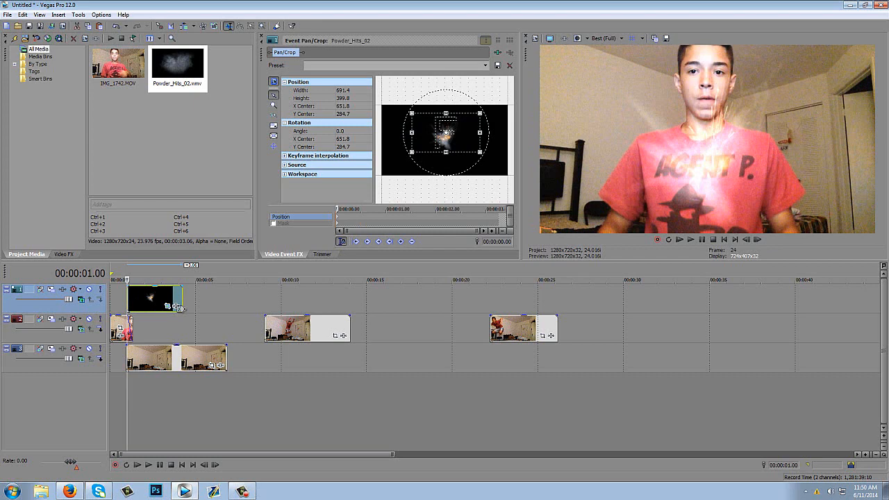
{"action": "left_click", "coordinate": [177, 307]}
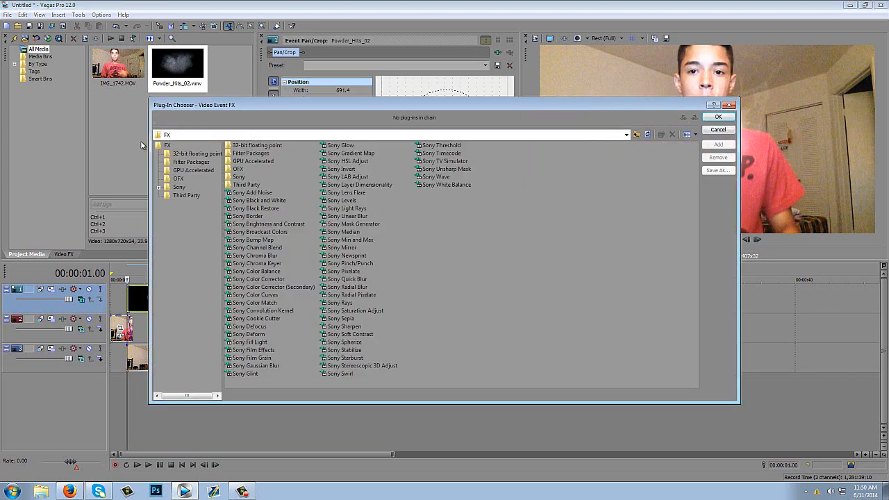
{"action": "double_click", "coordinate": [278, 280]}
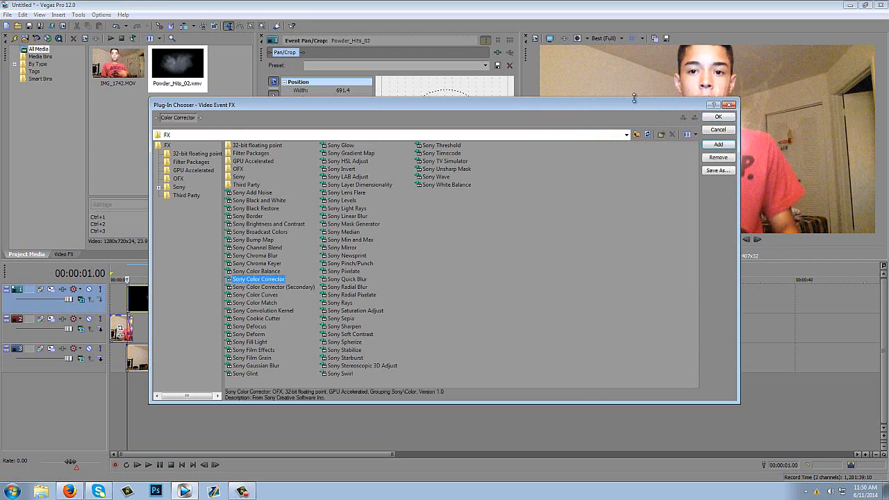
{"action": "left_click", "coordinate": [719, 119]}
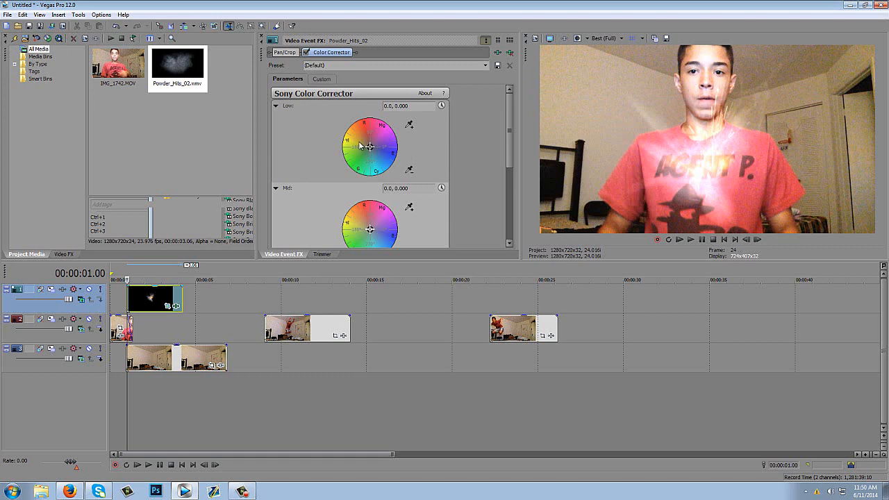
Step: Tint the powder burst with the Color Corrector, moving Mid to 321.56, 0.5107 and High to 216.53, 0.560
{"action": "left_click_drag", "start_coordinate": [373, 147], "coordinate": [369, 146]}
{"action": "scroll", "coordinate": [510, 132], "scroll_direction": "down", "scroll_amount": 2}
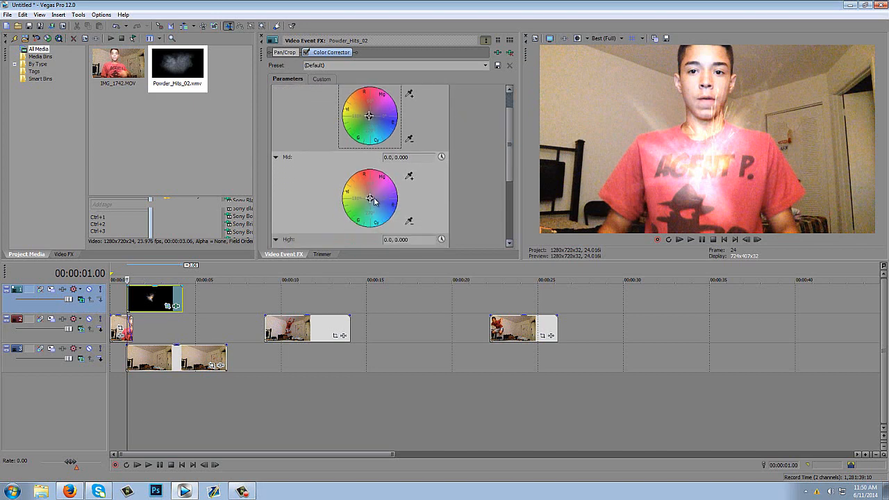
{"action": "mouse_move", "coordinate": [373, 199]}
{"action": "left_mouse_down"}
{"action": "mouse_move", "coordinate": [384, 213]}
{"action": "mouse_move", "coordinate": [380, 205]}
{"action": "left_mouse_up"}
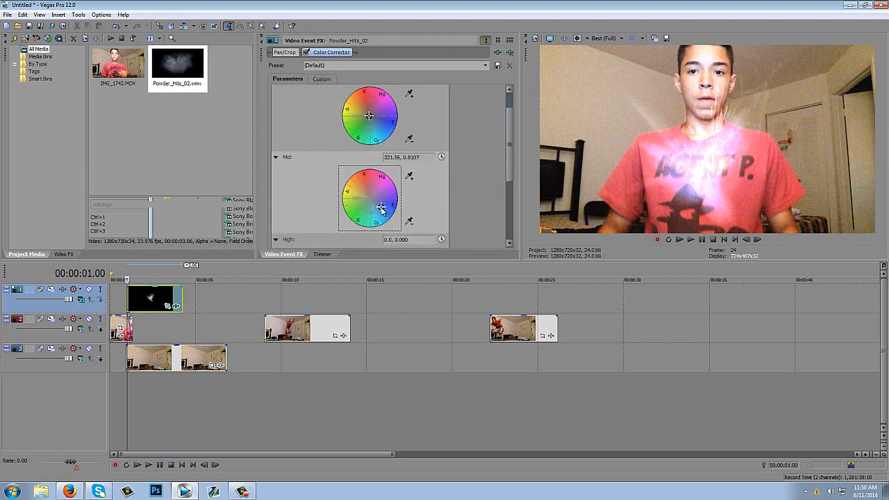
{"action": "left_click_drag", "start_coordinate": [505, 132], "coordinate": [508, 157]}
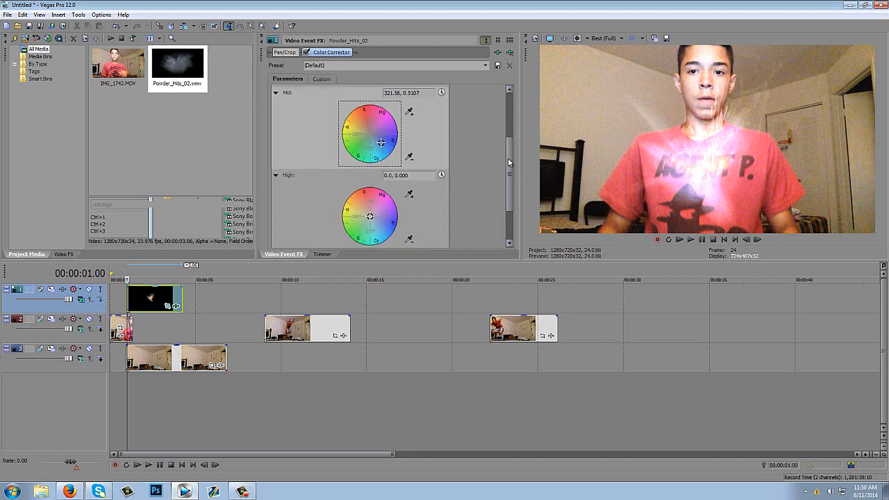
{"action": "left_click", "coordinate": [370, 218]}
{"action": "left_click_drag", "start_coordinate": [371, 217], "coordinate": [357, 228]}
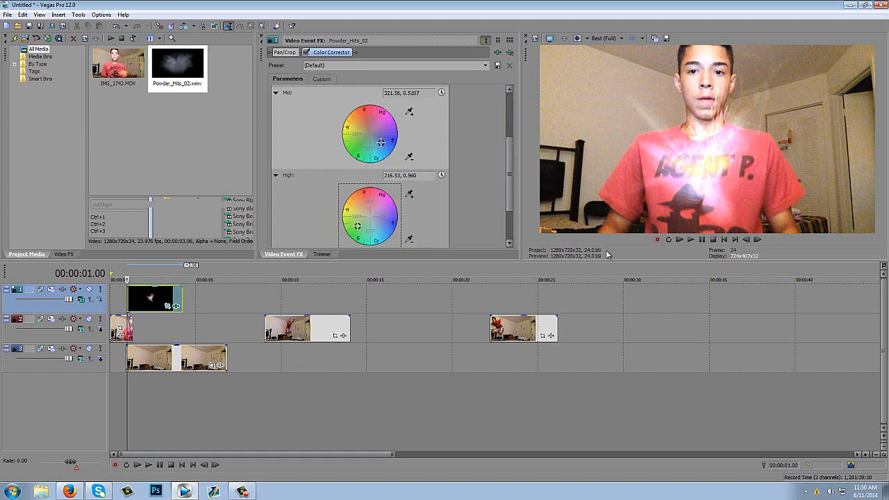
Step: Make the powder tint bluer by moving Mid to 335.11, 0.7166 and High to 290.43, 0.5251, checking it on several frames
{"action": "left_click", "coordinate": [756, 240]}
{"action": "left_click", "coordinate": [756, 239]}
{"action": "left_click", "coordinate": [756, 240]}
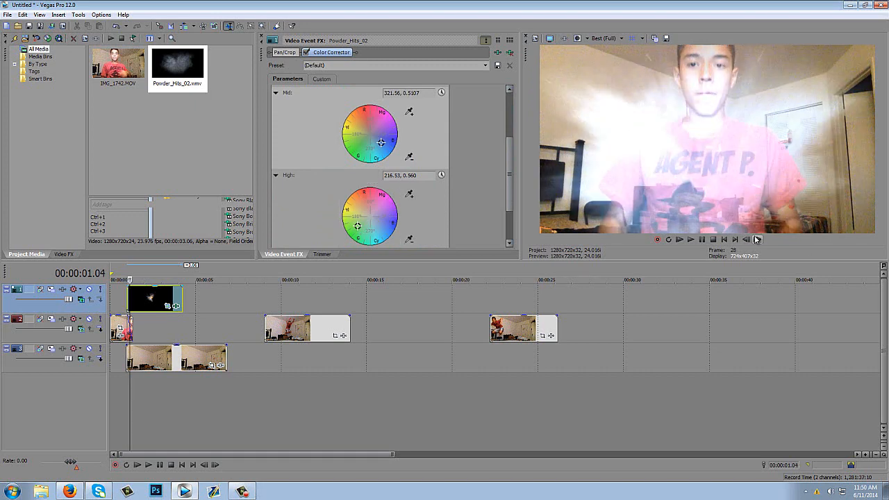
{"action": "left_click", "coordinate": [753, 240]}
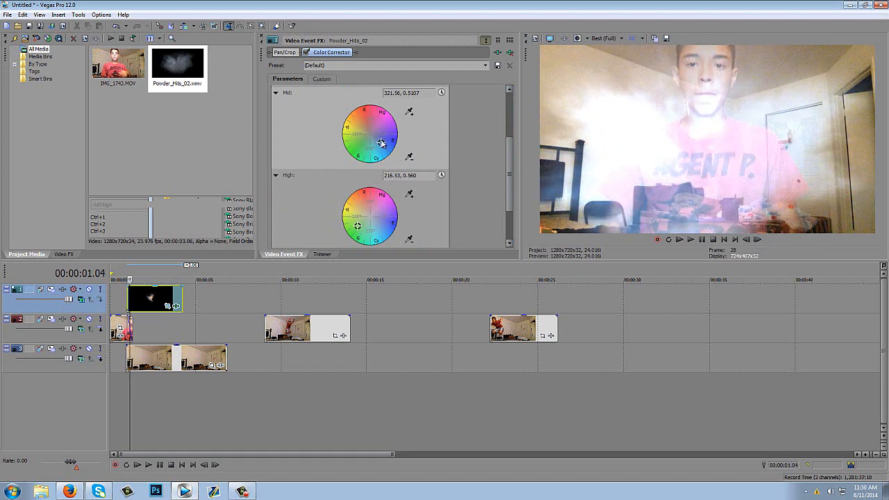
{"action": "left_click_drag", "start_coordinate": [382, 143], "coordinate": [387, 145]}
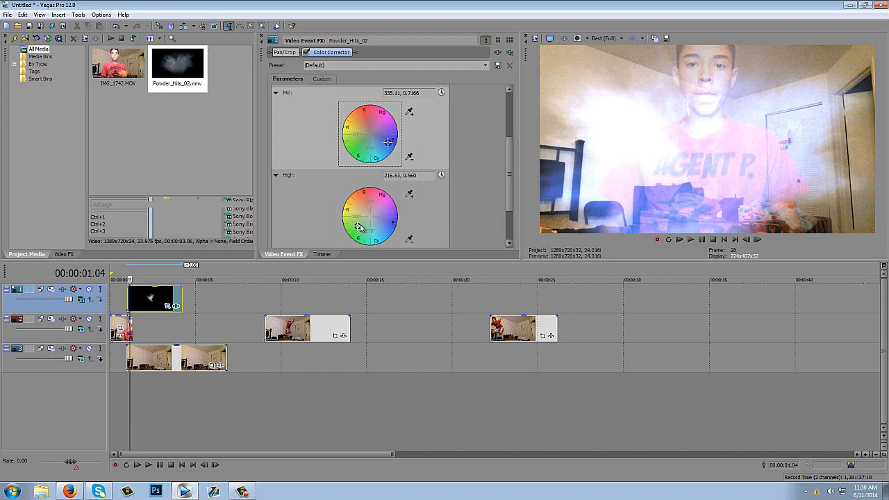
{"action": "mouse_move", "coordinate": [360, 227]}
{"action": "left_mouse_down"}
{"action": "mouse_move", "coordinate": [373, 224]}
{"action": "mouse_move", "coordinate": [375, 233]}
{"action": "left_mouse_up"}
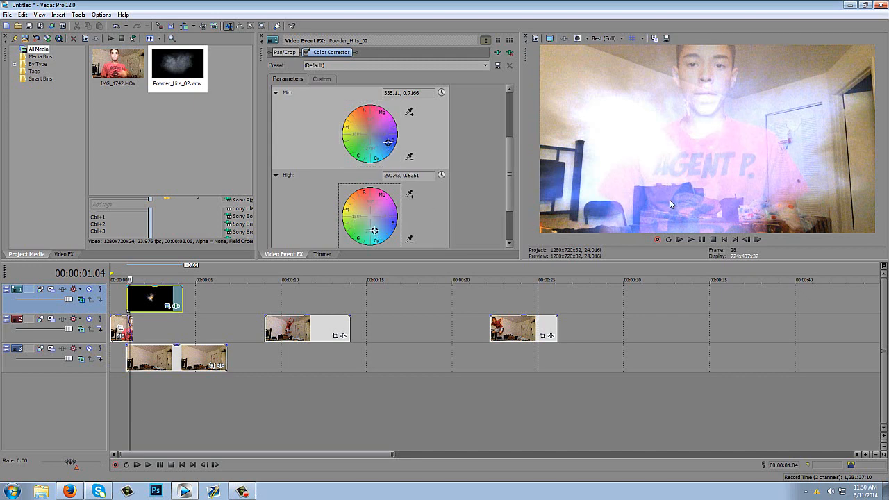
{"action": "left_click", "coordinate": [757, 240]}
{"action": "left_click", "coordinate": [757, 239]}
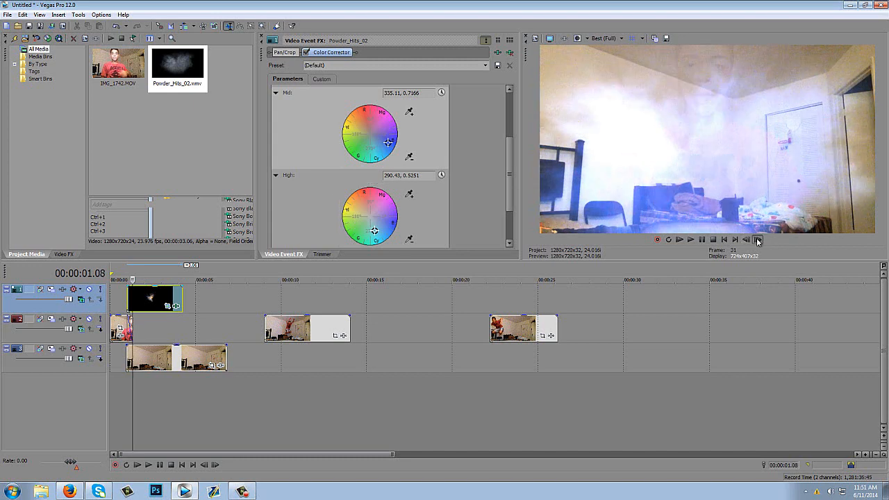
{"action": "left_click", "coordinate": [757, 240]}
{"action": "left_click", "coordinate": [757, 239]}
{"action": "left_click", "coordinate": [757, 240]}
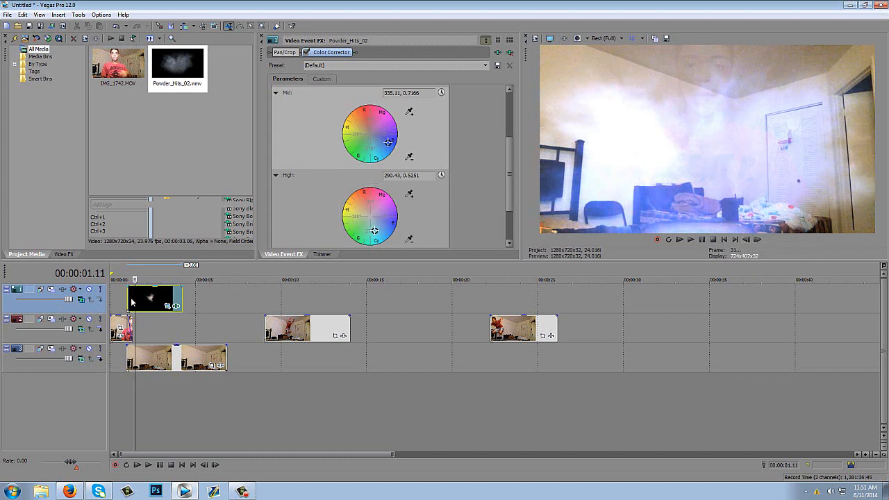
Step: Reposition and shrink the powder clip's Pan/Crop frame to about 644 × 390, centred at about 638, 318
{"action": "left_click", "coordinate": [129, 298]}
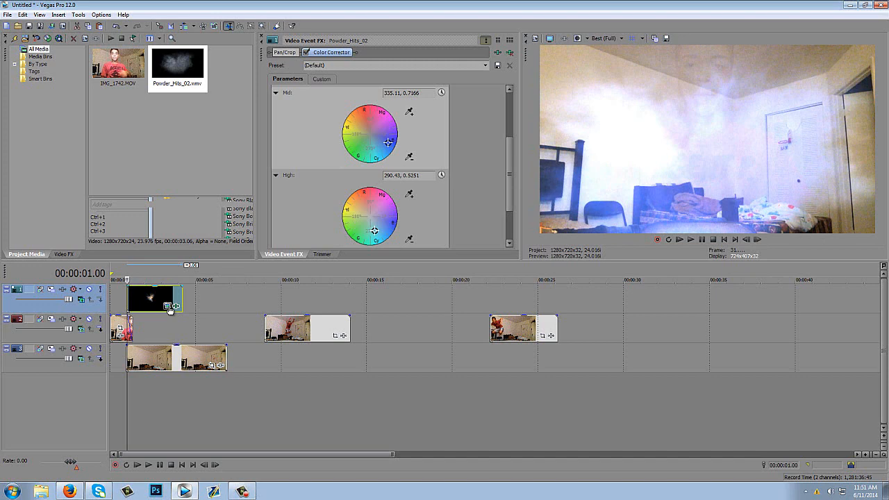
{"action": "left_click", "coordinate": [168, 307]}
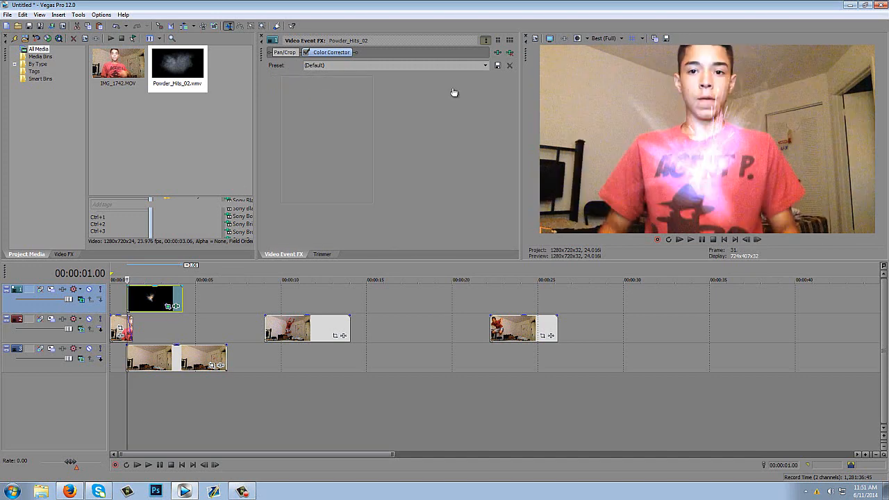
{"action": "left_click_drag", "start_coordinate": [447, 134], "coordinate": [446, 137]}
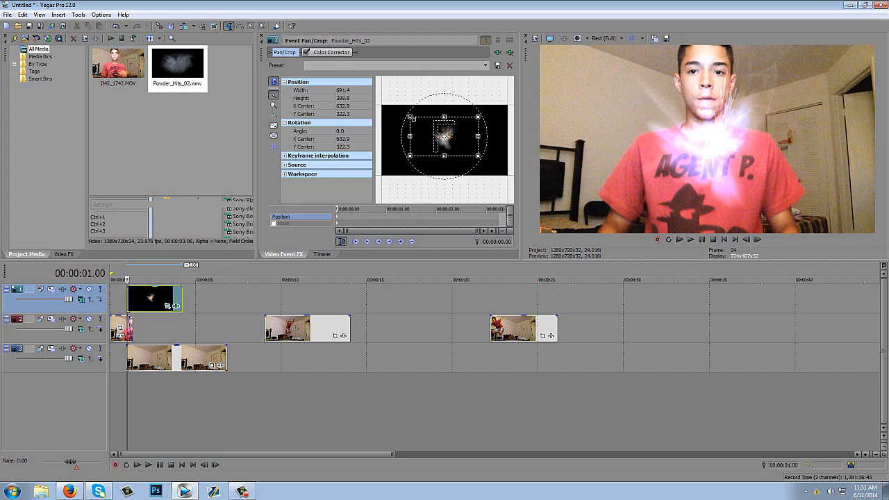
{"action": "left_click_drag", "start_coordinate": [411, 118], "coordinate": [416, 119]}
{"action": "left_click_drag", "start_coordinate": [433, 129], "coordinate": [432, 128]}
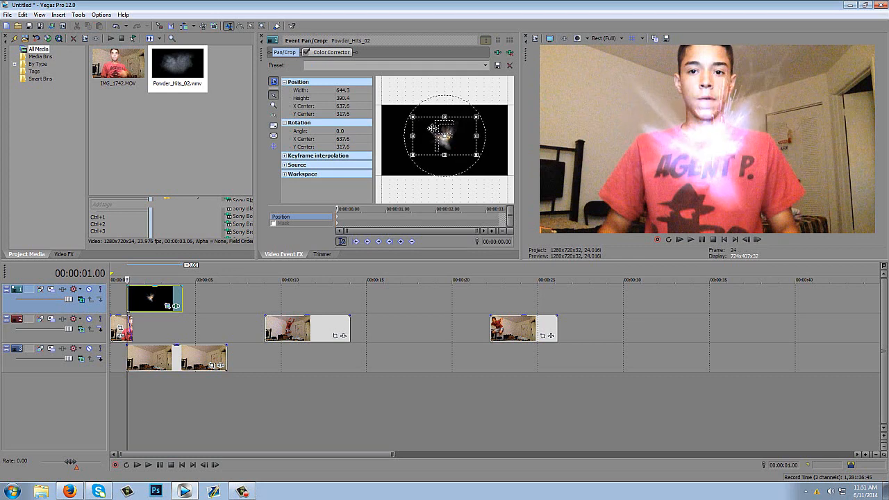
Step: Step through the tinted powder burst frame by frame to examine how it spreads and fades over the empty room
{"action": "left_click", "coordinate": [761, 241]}
{"action": "left_click", "coordinate": [761, 240]}
{"action": "left_click", "coordinate": [762, 240]}
{"action": "left_click", "coordinate": [762, 240]}
{"action": "left_click", "coordinate": [761, 240]}
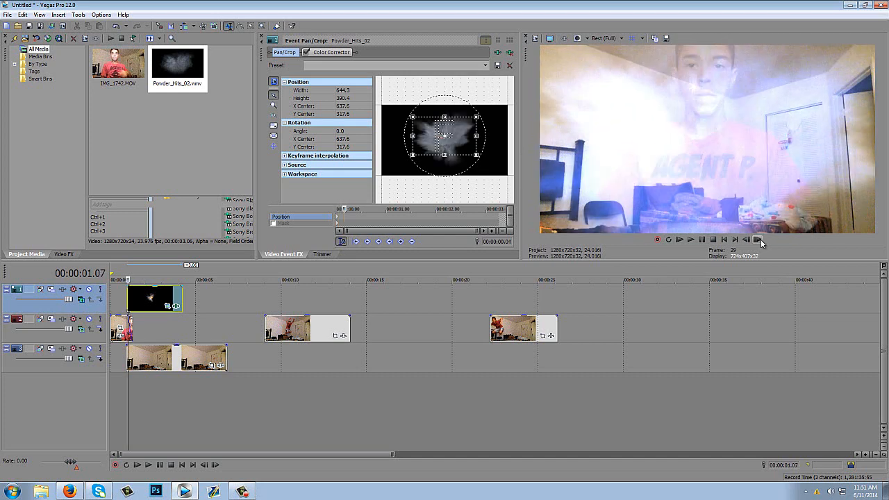
{"action": "left_click", "coordinate": [761, 241]}
{"action": "left_click", "coordinate": [761, 239]}
{"action": "left_click", "coordinate": [761, 239]}
{"action": "left_click", "coordinate": [760, 239]}
{"action": "left_click", "coordinate": [761, 239]}
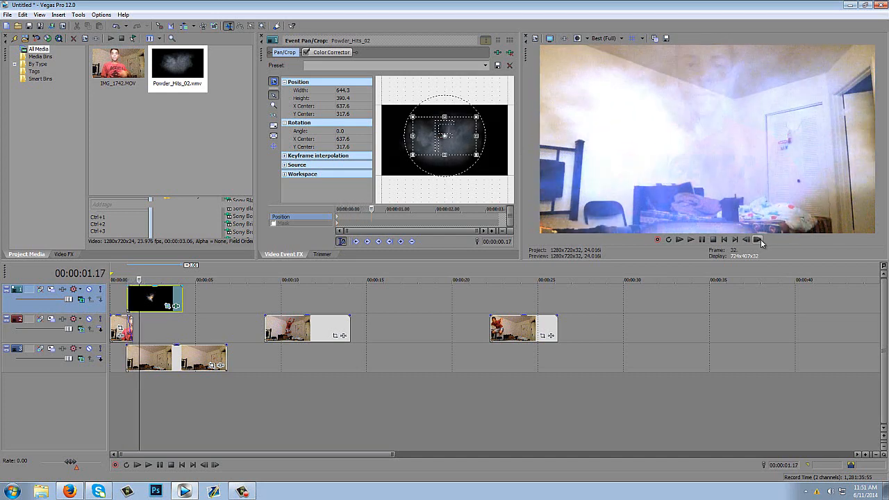
{"action": "left_click", "coordinate": [760, 239]}
{"action": "left_click", "coordinate": [761, 239]}
{"action": "left_click", "coordinate": [761, 239]}
{"action": "left_click", "coordinate": [760, 239]}
{"action": "left_click", "coordinate": [761, 239]}
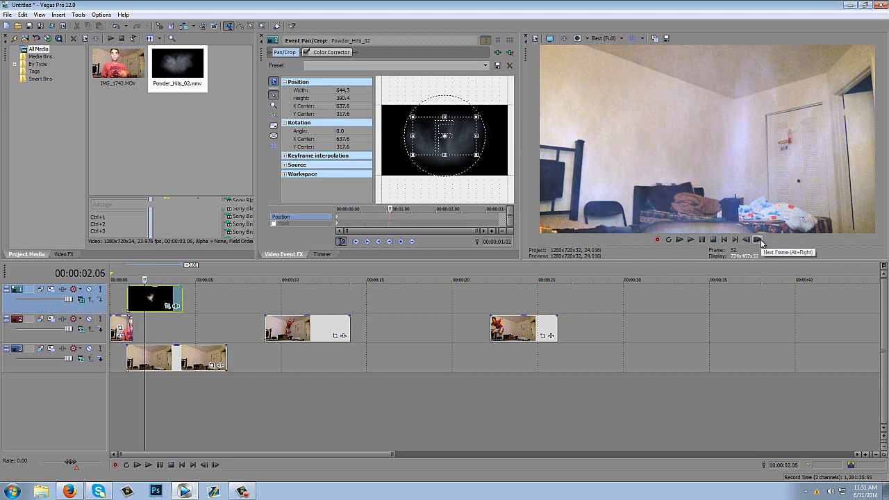
{"action": "left_click", "coordinate": [761, 241]}
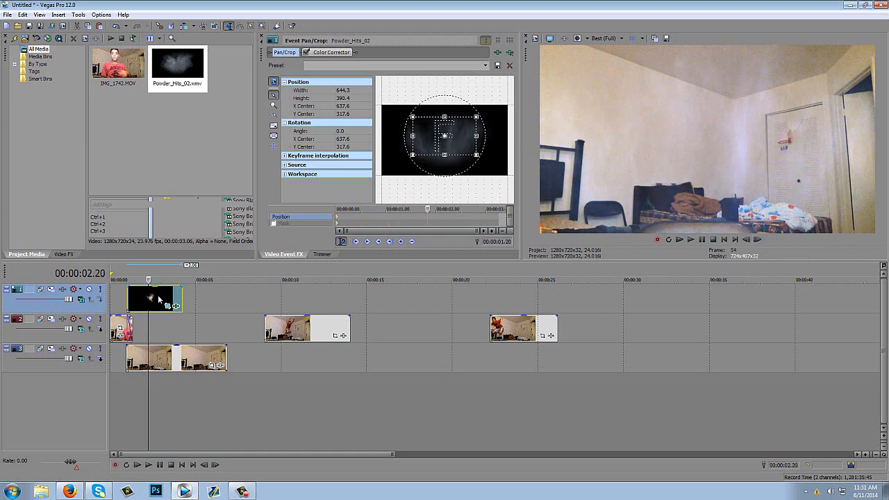
Step: Trim the end of the powder clip on track 1 to shortly after the 2-second mark and give it a short fade-out
{"action": "left_click", "coordinate": [158, 295]}
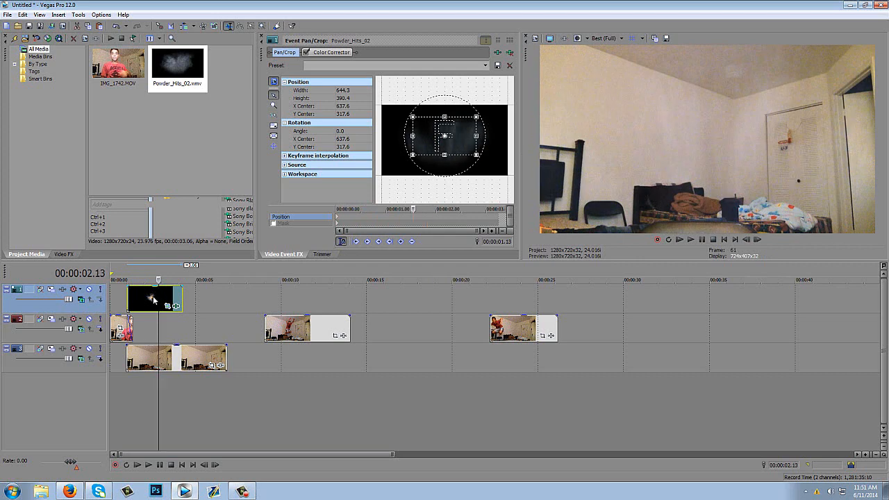
{"action": "left_click", "coordinate": [153, 295]}
{"action": "left_click", "coordinate": [149, 298]}
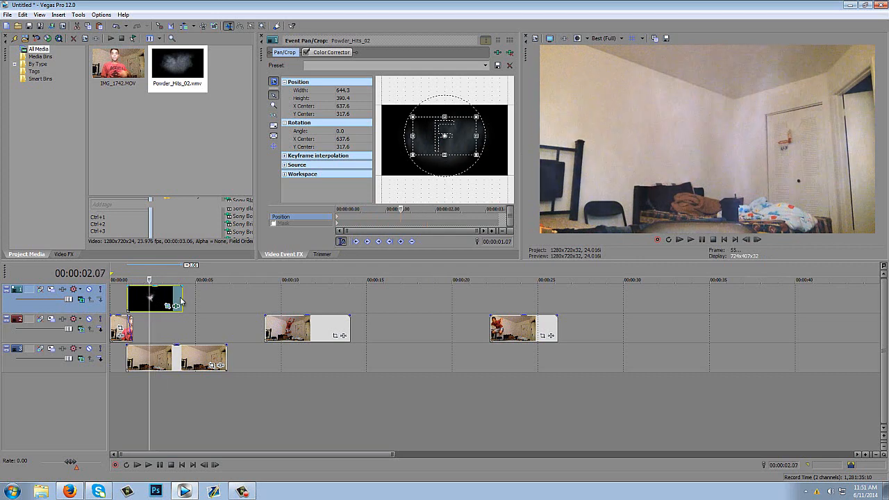
{"action": "left_click_drag", "start_coordinate": [177, 300], "coordinate": [154, 298]}
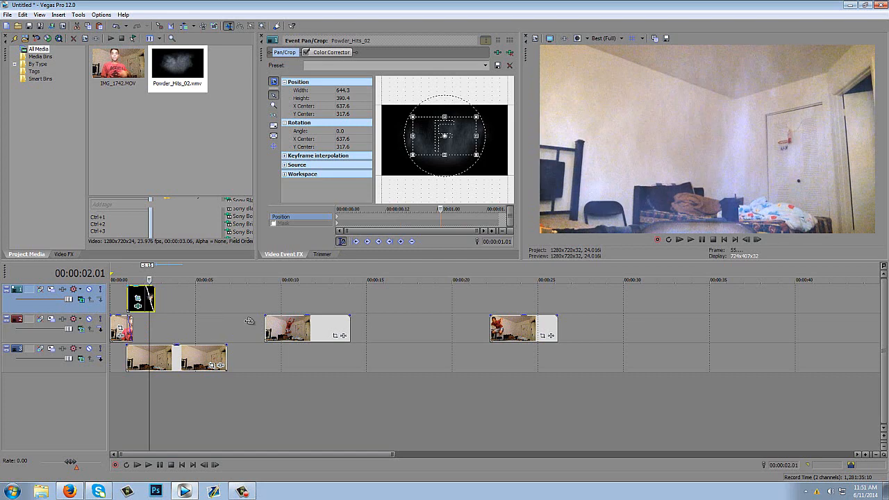
Step: Move the jumping clip on track 2 to start at about 00:00:02.10, add a 00:00:00.06 fade-in and preview the reappearance
{"action": "left_click_drag", "start_coordinate": [296, 327], "coordinate": [173, 333]}
{"action": "left_click", "coordinate": [213, 327]}
{"action": "left_click", "coordinate": [151, 325]}
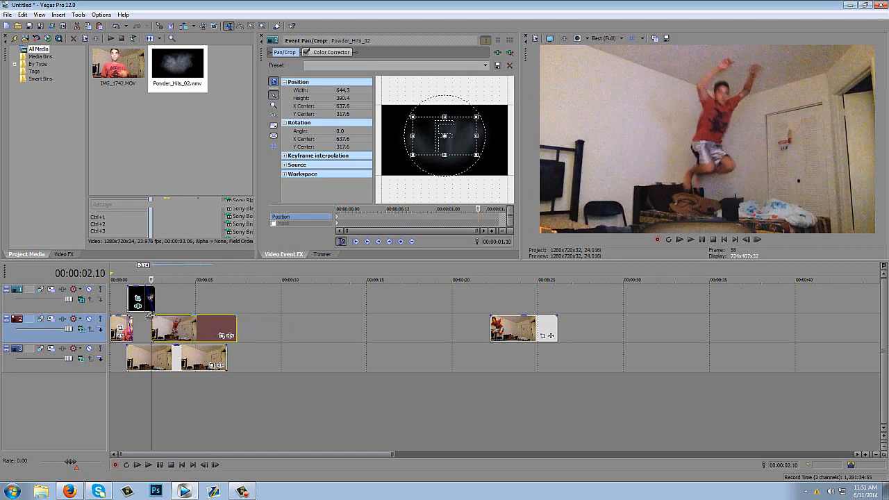
{"action": "left_click_drag", "start_coordinate": [151, 314], "coordinate": [160, 321]}
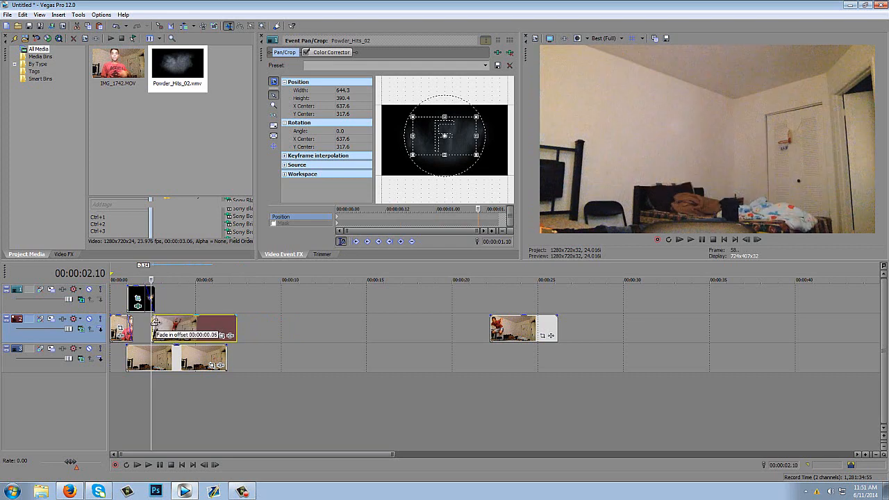
{"action": "left_click", "coordinate": [755, 244]}
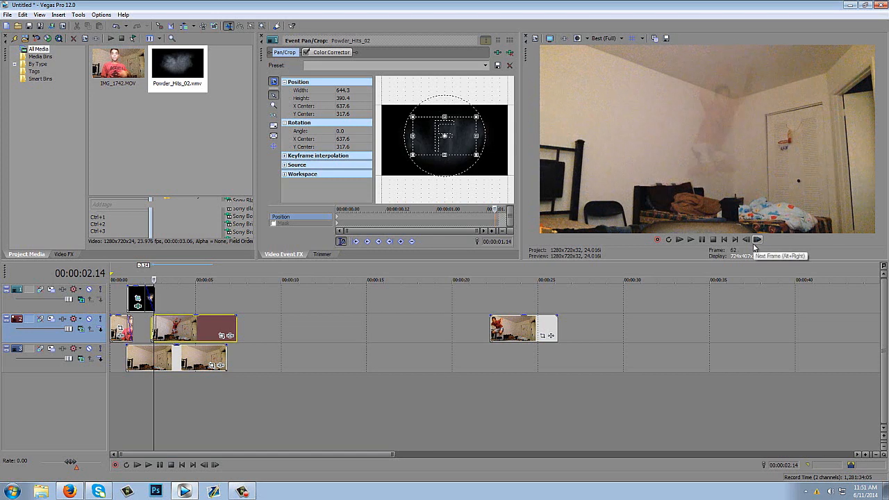
{"action": "left_click", "coordinate": [756, 243]}
{"action": "left_click", "coordinate": [755, 243]}
{"action": "left_click", "coordinate": [755, 243]}
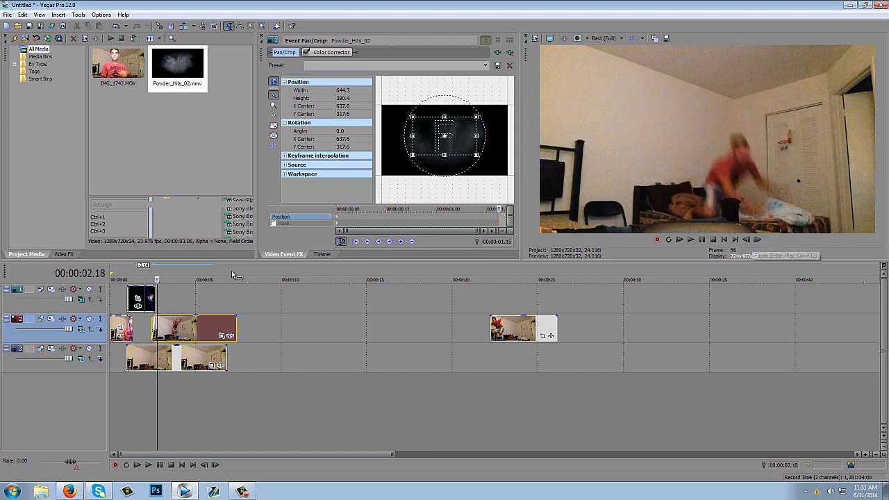
Step: Insert a new video track above the powder track and set its compositing mode to Add
{"action": "right_click", "coordinate": [169, 294]}
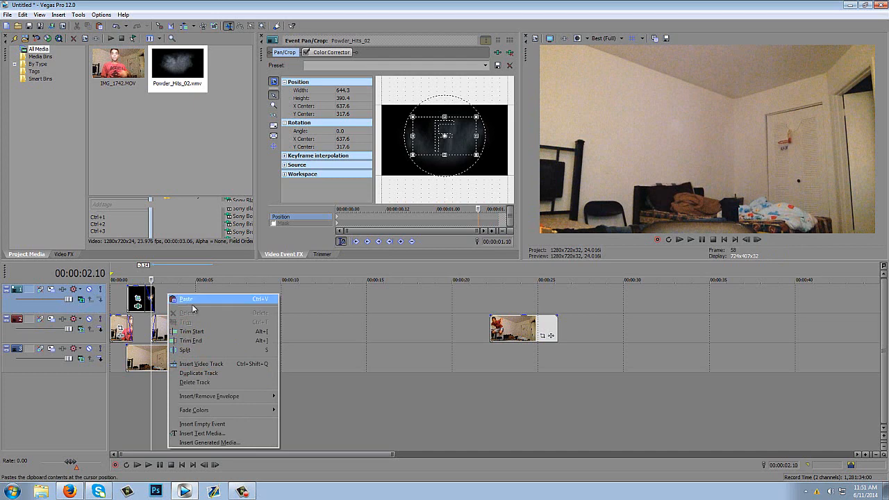
{"action": "left_click", "coordinate": [202, 363]}
{"action": "left_click", "coordinate": [85, 303]}
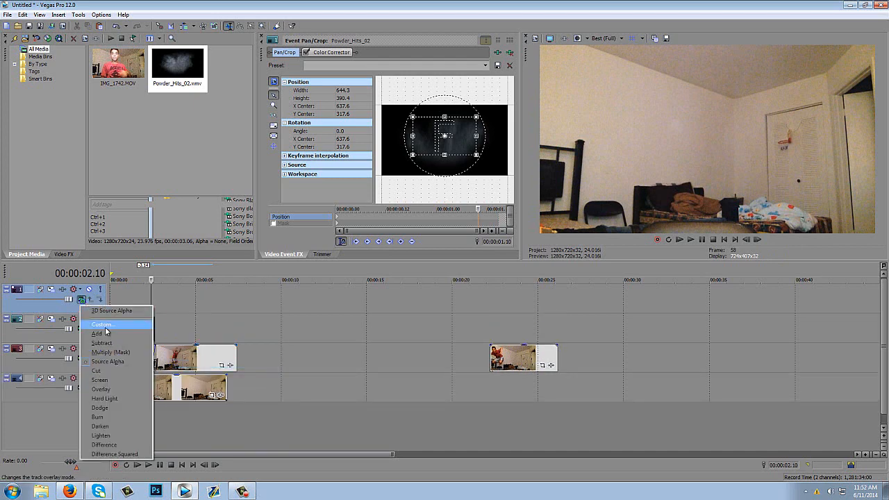
{"action": "left_click", "coordinate": [132, 334]}
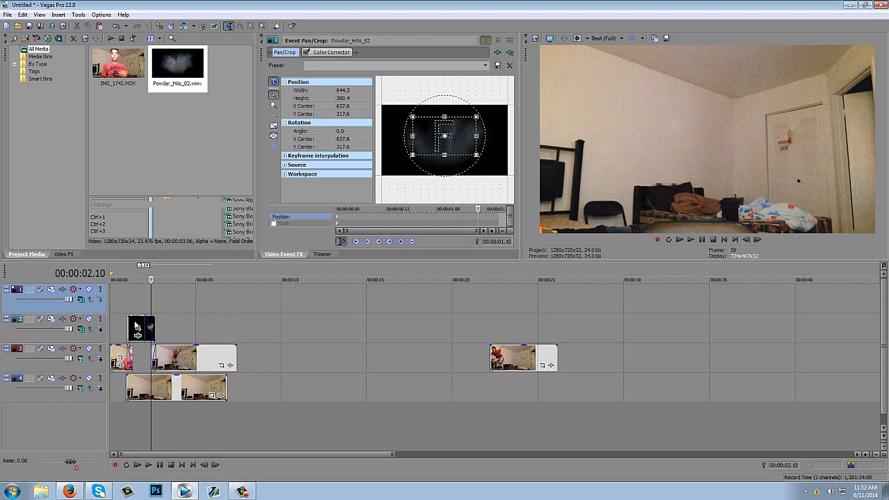
Step: Copy the powder clip and paste the duplicate directly after the original on track 2, over the person's reappearance
{"action": "left_click", "coordinate": [137, 327]}
{"action": "right_click", "coordinate": [137, 326]}
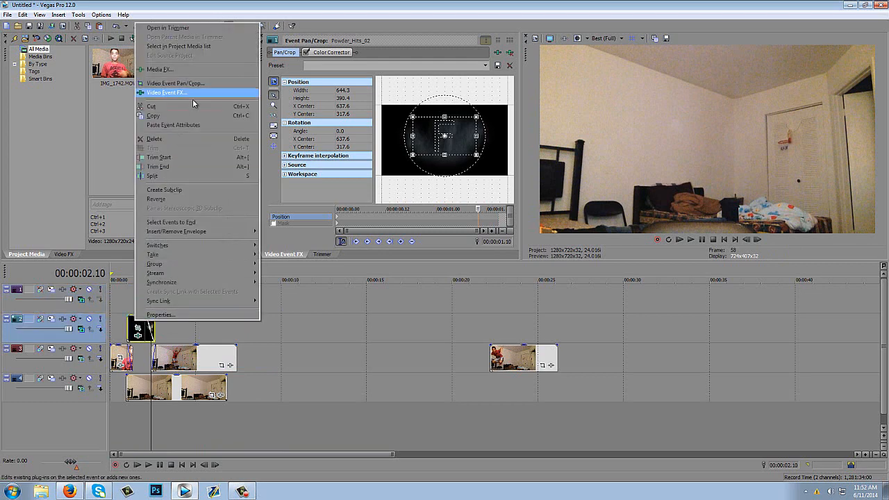
{"action": "left_click", "coordinate": [198, 116]}
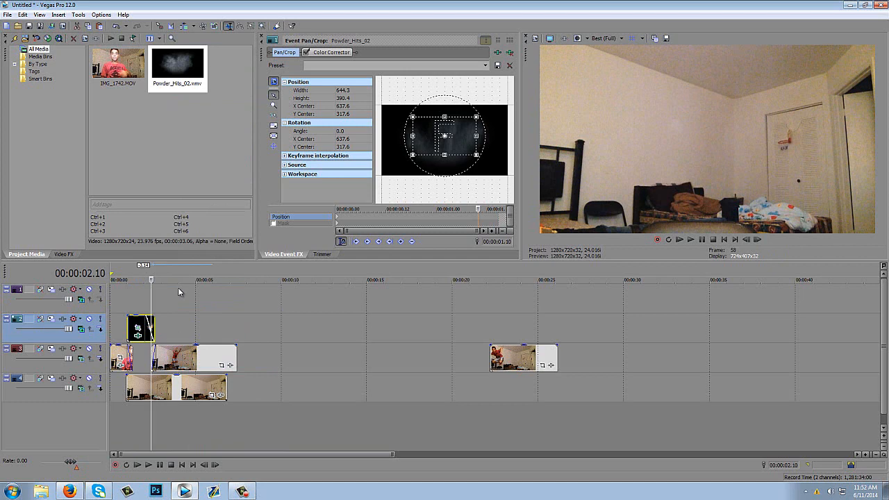
{"action": "key", "text": "ctrl+v"}
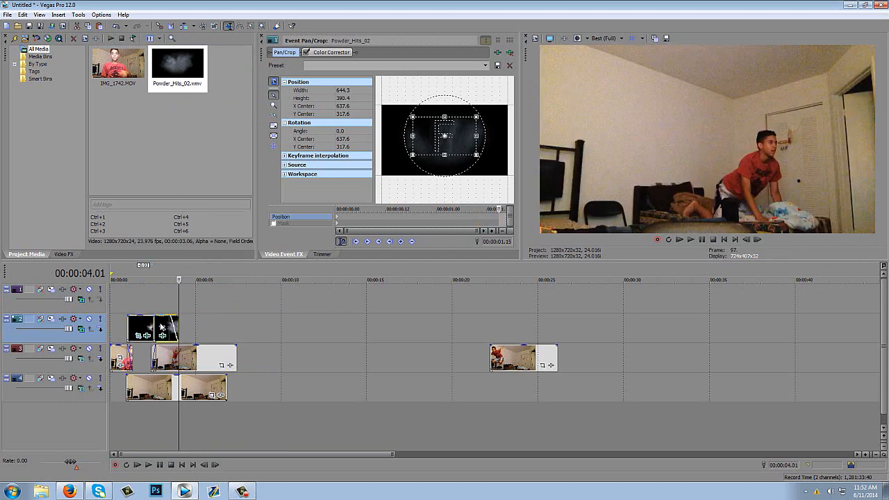
Step: Move the duplicate powder clip up to track 1, starting with the jumping clip at about 00:00:02.10
{"action": "left_click", "coordinate": [160, 325]}
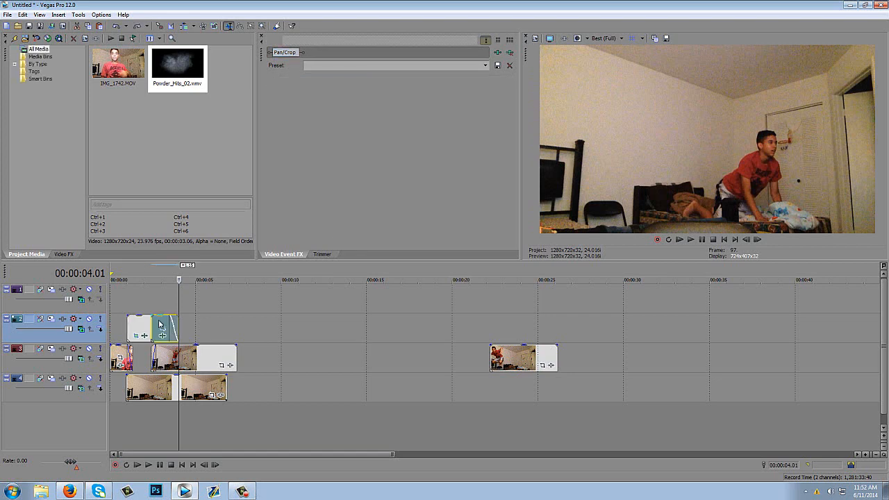
{"action": "left_click_drag", "start_coordinate": [158, 309], "coordinate": [161, 299]}
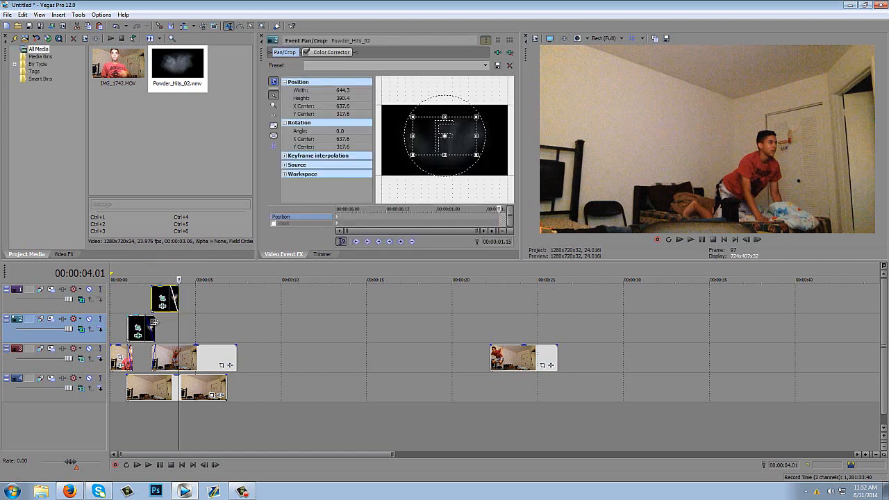
{"action": "left_click", "coordinate": [153, 351]}
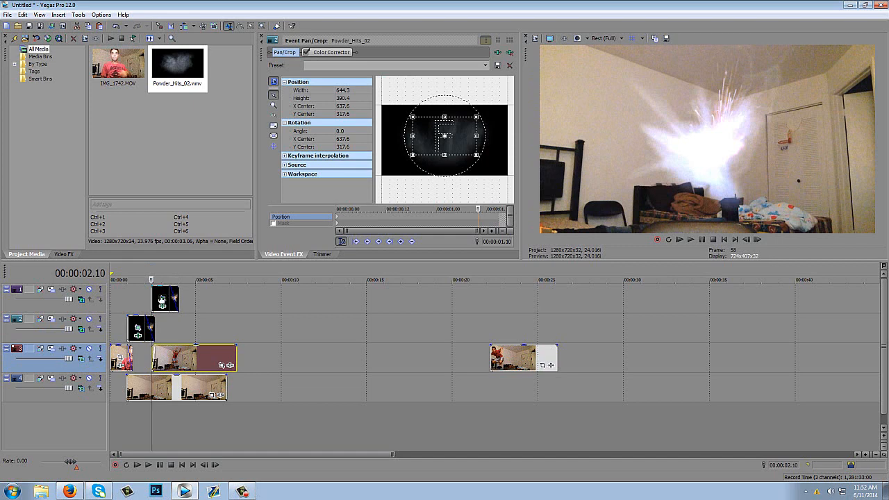
Step: Enlarge the Pan/Crop frame of the powder clip on track 1 to about 1,218.8 by 757.7, shrinking the burst
{"action": "left_click", "coordinate": [162, 299]}
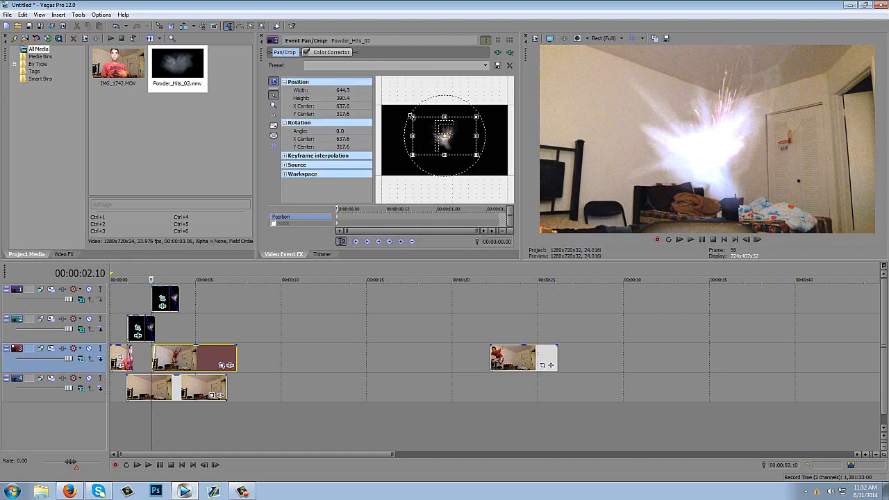
{"action": "left_click_drag", "start_coordinate": [411, 116], "coordinate": [376, 96]}
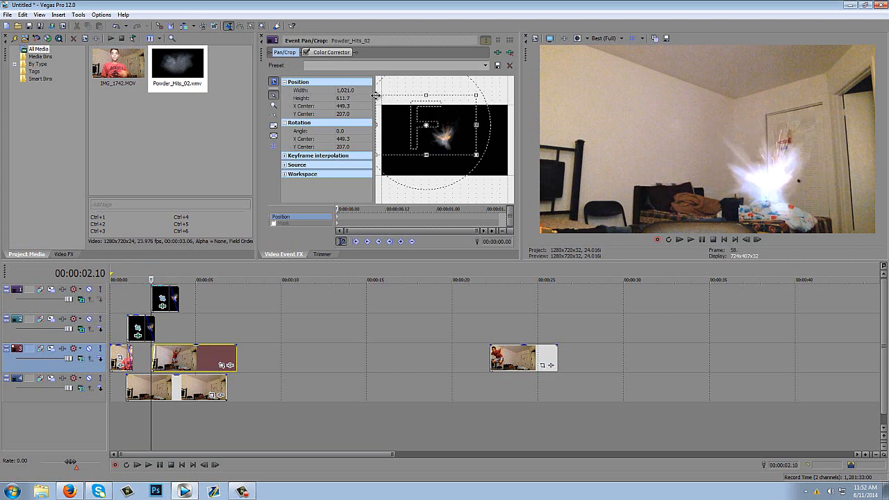
{"action": "left_click_drag", "start_coordinate": [421, 132], "coordinate": [436, 152]}
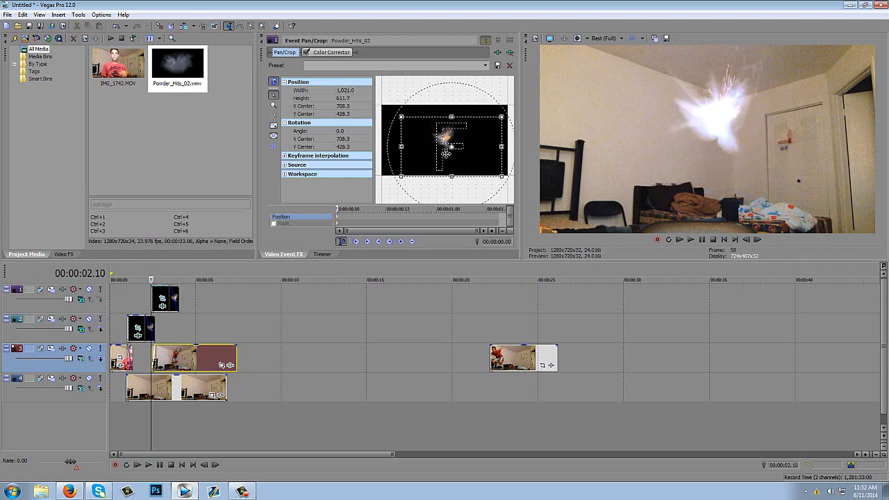
{"action": "left_click_drag", "start_coordinate": [401, 116], "coordinate": [387, 100]}
{"action": "mouse_move", "coordinate": [420, 130]}
{"action": "left_mouse_down"}
{"action": "mouse_move", "coordinate": [427, 137]}
{"action": "mouse_move", "coordinate": [420, 132]}
{"action": "left_mouse_up"}
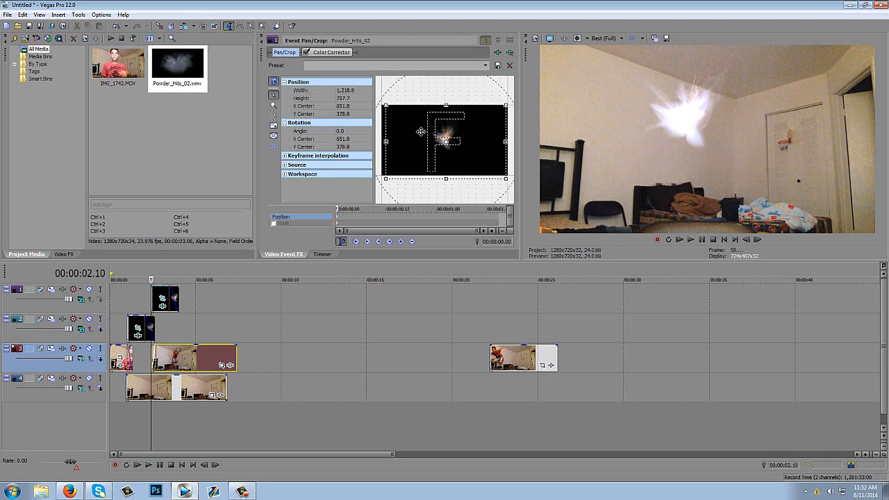
Step: Check the burst against the reappearing person over several frames and recenter its crop at about X 609.4, Y 374.1
{"action": "left_click", "coordinate": [759, 239]}
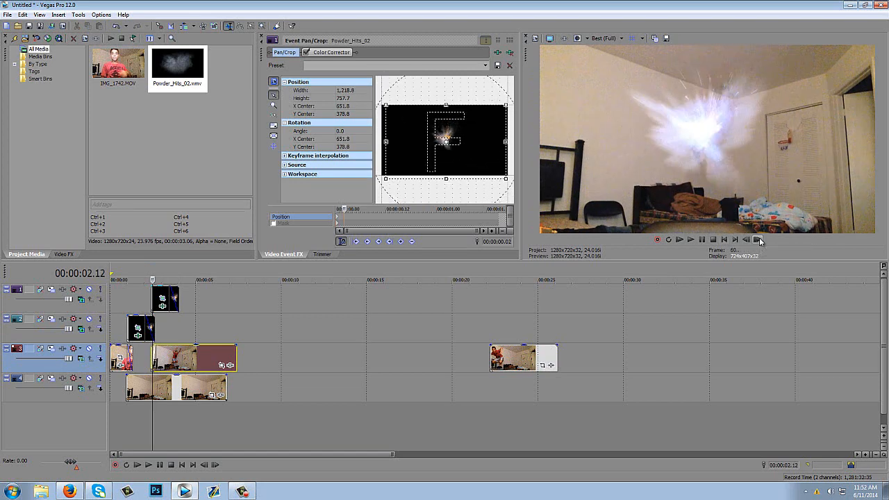
{"action": "left_click", "coordinate": [760, 239]}
{"action": "left_click", "coordinate": [759, 239]}
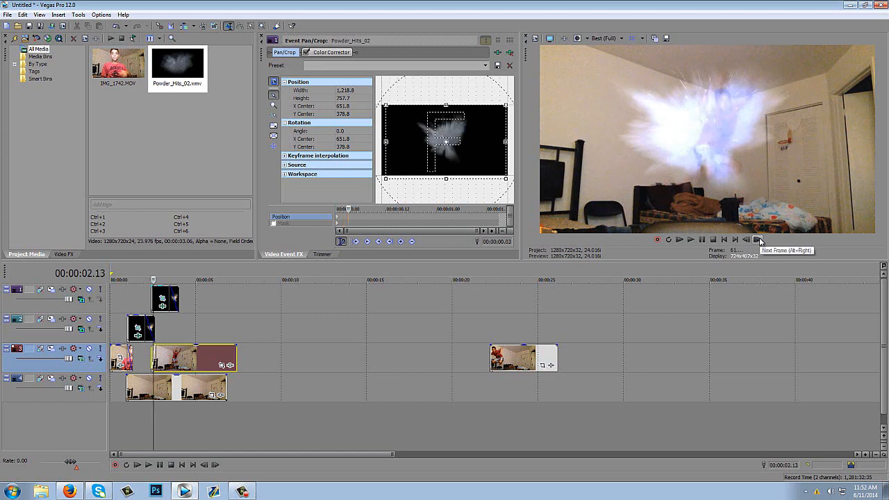
{"action": "left_click", "coordinate": [759, 239]}
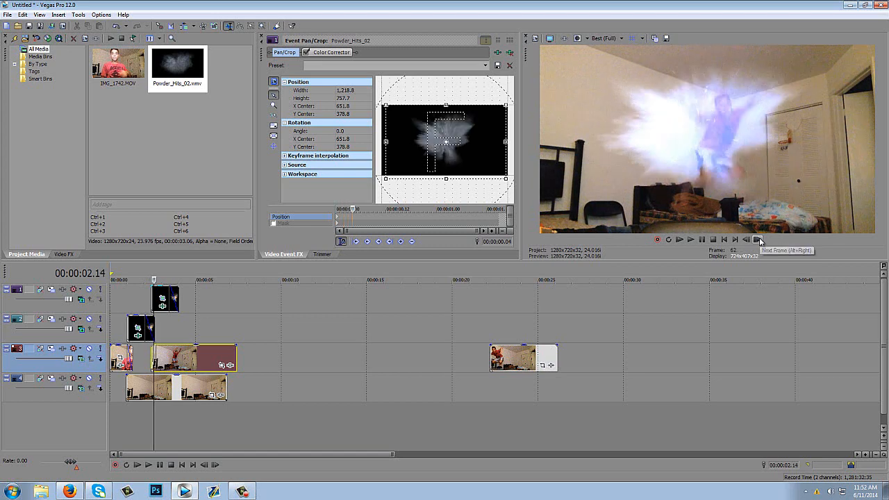
{"action": "left_click", "coordinate": [760, 239]}
{"action": "left_click", "coordinate": [760, 239]}
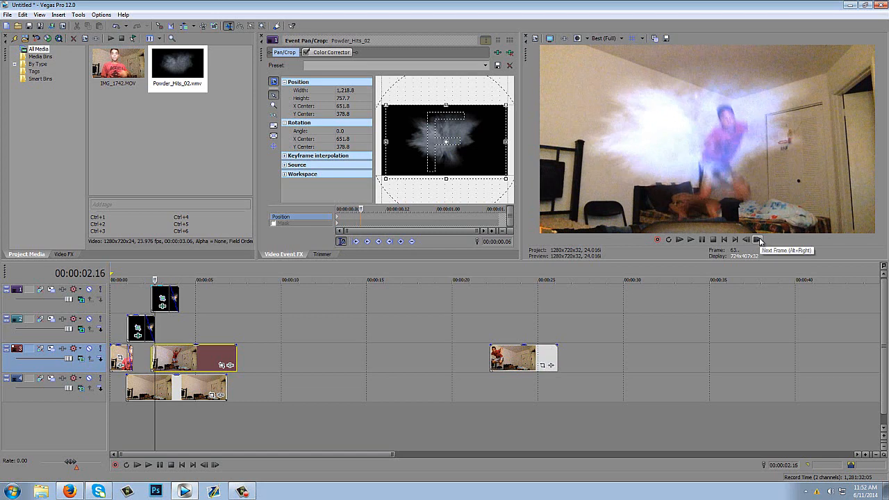
{"action": "left_click", "coordinate": [336, 218]}
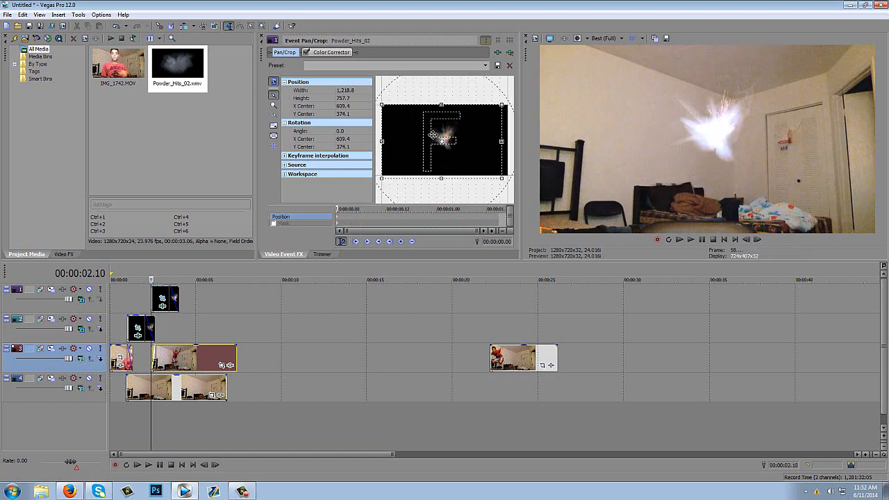
Step: Examine the powder burst over the person's reappearance frame by frame, from 00:00:02.10 to the end of the powder clip
{"action": "left_click", "coordinate": [758, 239]}
{"action": "left_click", "coordinate": [758, 239]}
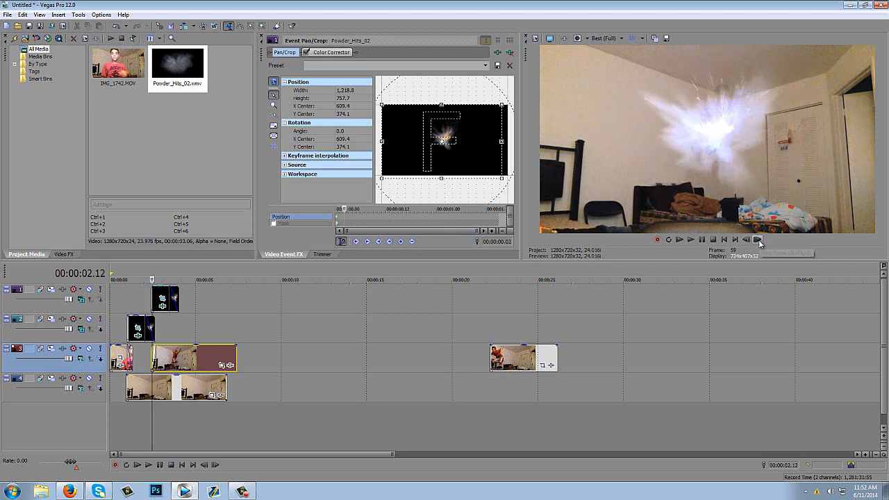
{"action": "left_click", "coordinate": [759, 239]}
{"action": "left_click", "coordinate": [758, 239]}
{"action": "left_click", "coordinate": [759, 239]}
{"action": "left_click", "coordinate": [758, 239]}
{"action": "left_click", "coordinate": [759, 240]}
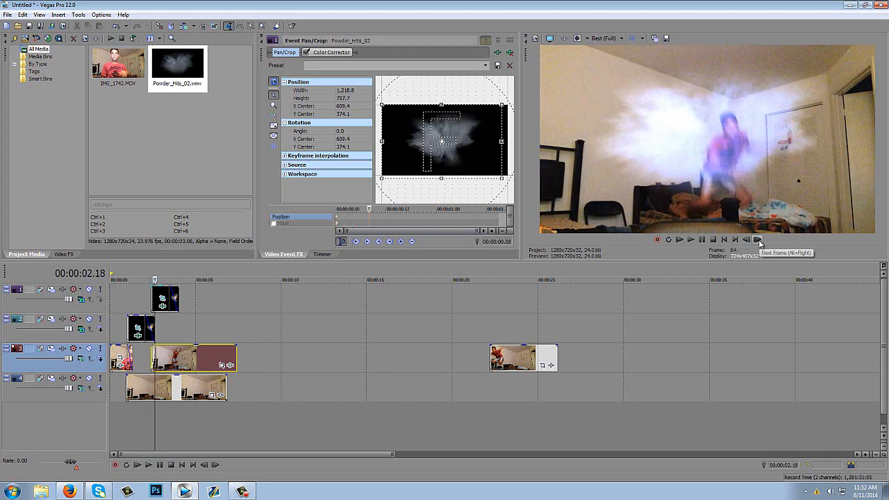
{"action": "left_click", "coordinate": [758, 240]}
{"action": "left_click", "coordinate": [759, 240]}
{"action": "left_click", "coordinate": [759, 240]}
{"action": "left_click", "coordinate": [758, 239]}
{"action": "left_click", "coordinate": [759, 239]}
{"action": "left_click", "coordinate": [759, 239]}
{"action": "left_click", "coordinate": [758, 240]}
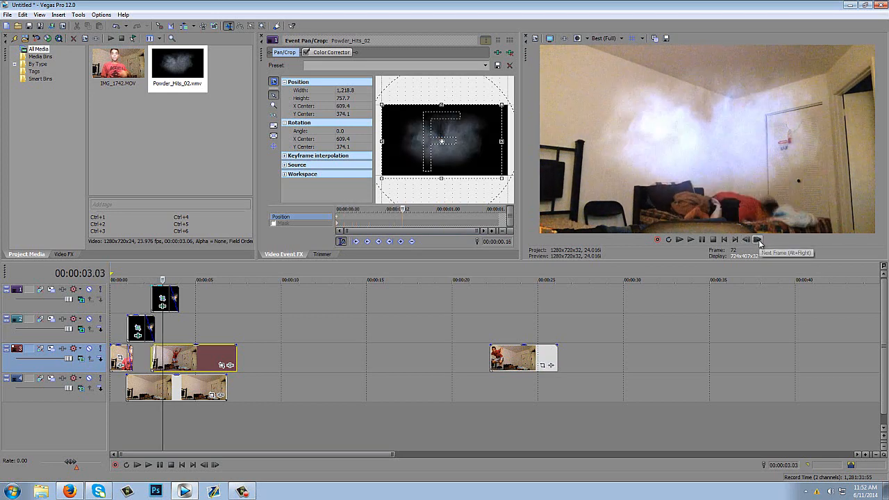
{"action": "left_click", "coordinate": [759, 239]}
{"action": "left_click", "coordinate": [758, 240]}
{"action": "left_click", "coordinate": [759, 240]}
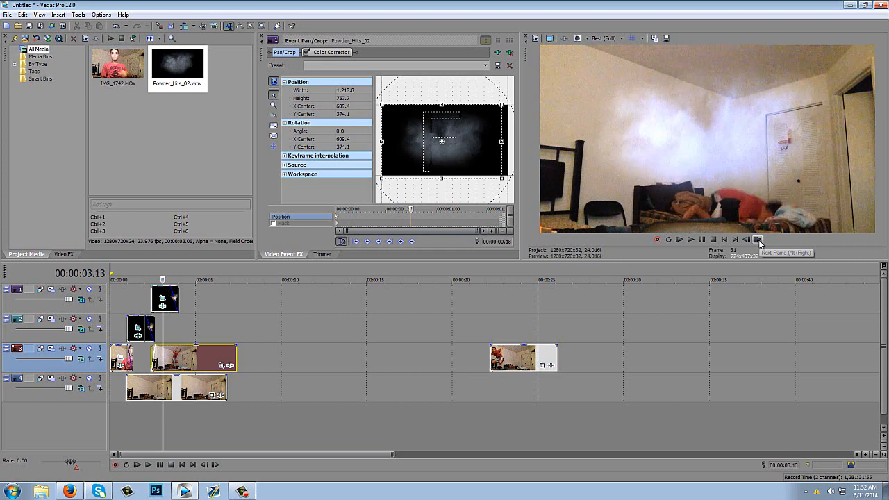
{"action": "left_click", "coordinate": [758, 240]}
{"action": "left_click", "coordinate": [758, 239]}
{"action": "left_click", "coordinate": [759, 240]}
{"action": "left_click", "coordinate": [759, 239]}
{"action": "left_click", "coordinate": [758, 240]}
{"action": "left_click", "coordinate": [758, 239]}
{"action": "left_click", "coordinate": [759, 240]}
{"action": "left_click", "coordinate": [759, 240]}
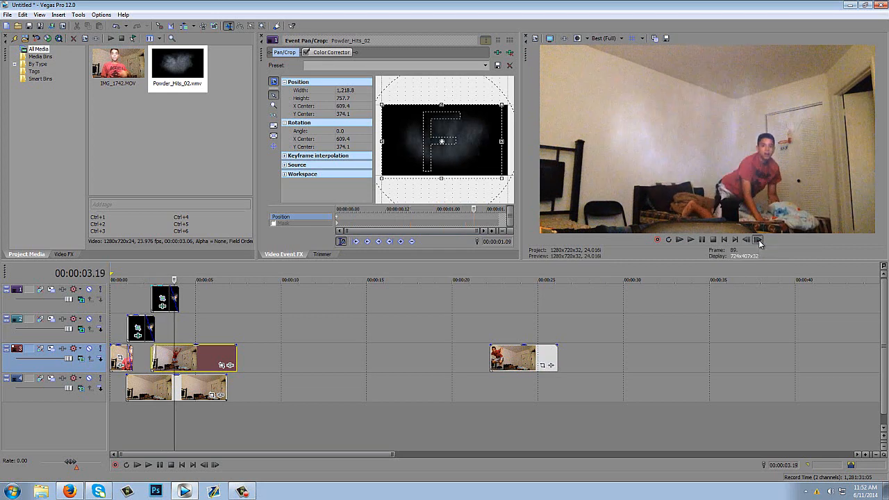
{"action": "left_click", "coordinate": [759, 239]}
{"action": "left_click", "coordinate": [759, 240]}
{"action": "left_click", "coordinate": [758, 240]}
{"action": "left_click", "coordinate": [758, 239]}
{"action": "left_click", "coordinate": [758, 239]}
{"action": "left_click", "coordinate": [758, 240]}
{"action": "left_click", "coordinate": [759, 240]}
{"action": "left_click", "coordinate": [759, 240]}
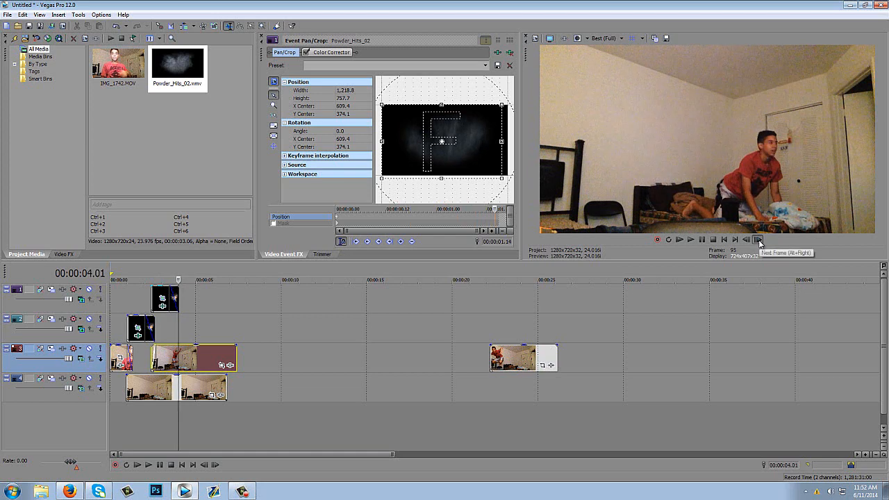
{"action": "left_click", "coordinate": [758, 240]}
{"action": "left_click", "coordinate": [758, 240]}
{"action": "left_click", "coordinate": [759, 239]}
{"action": "left_click", "coordinate": [759, 240]}
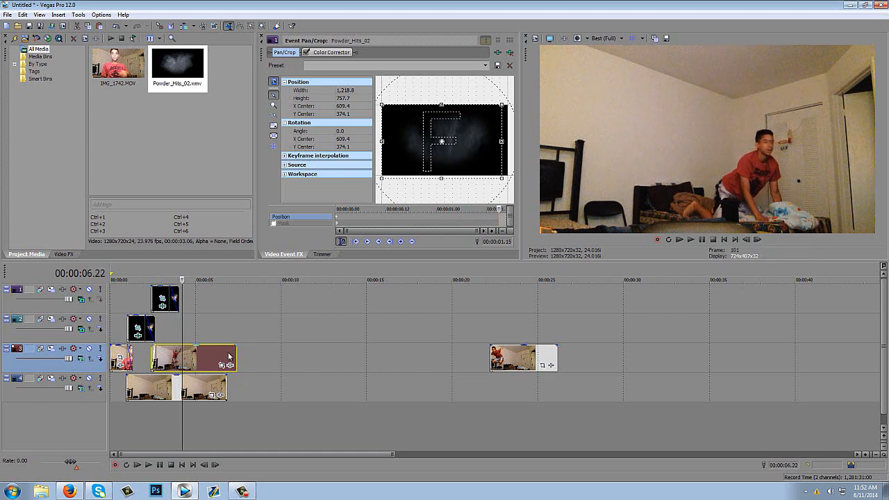
Step: Find the next jump near the end of the track 3 jumping clip and add a 00:00:00.07 fade-out there
{"action": "left_click", "coordinate": [228, 356]}
{"action": "left_click", "coordinate": [761, 242]}
{"action": "left_click", "coordinate": [761, 243]}
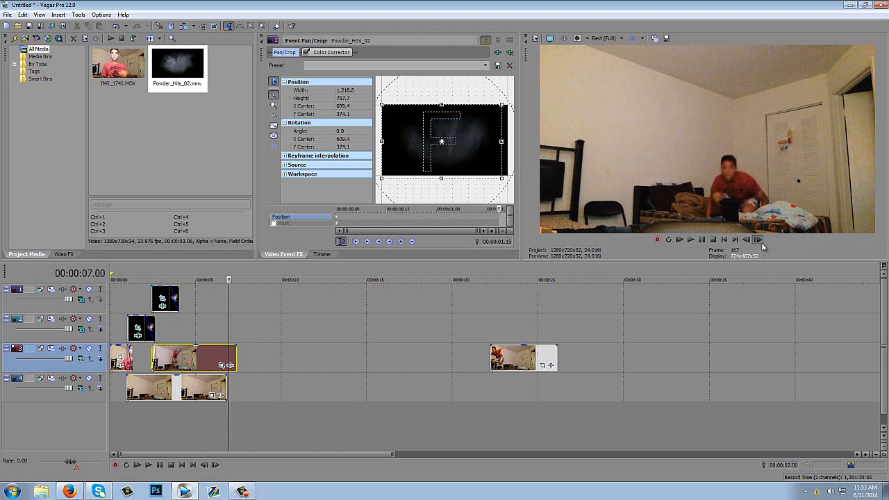
{"action": "left_click", "coordinate": [759, 240]}
{"action": "left_click", "coordinate": [758, 240]}
{"action": "left_click", "coordinate": [758, 240]}
{"action": "left_click", "coordinate": [758, 239]}
{"action": "left_click", "coordinate": [759, 240]}
{"action": "left_click", "coordinate": [759, 239]}
{"action": "left_click", "coordinate": [759, 239]}
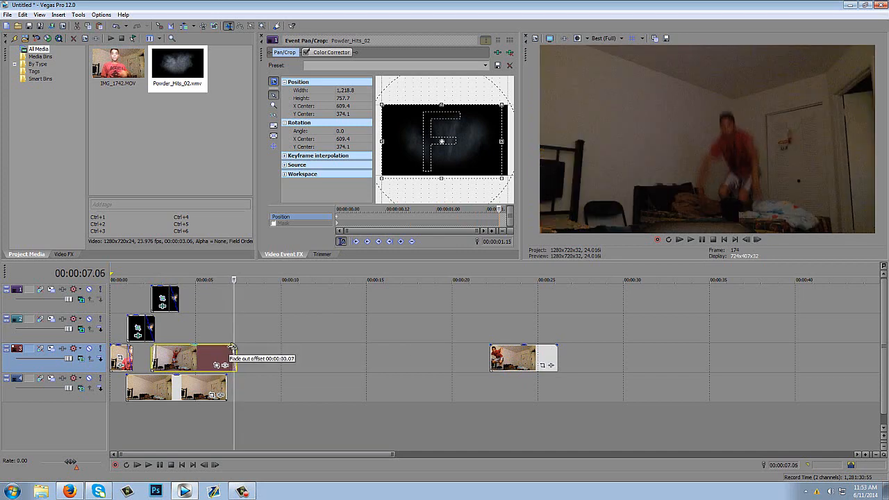
Step: Duplicate the empty-room clip on track 4 and place the copy directly after the original
{"action": "right_click", "coordinate": [205, 394]}
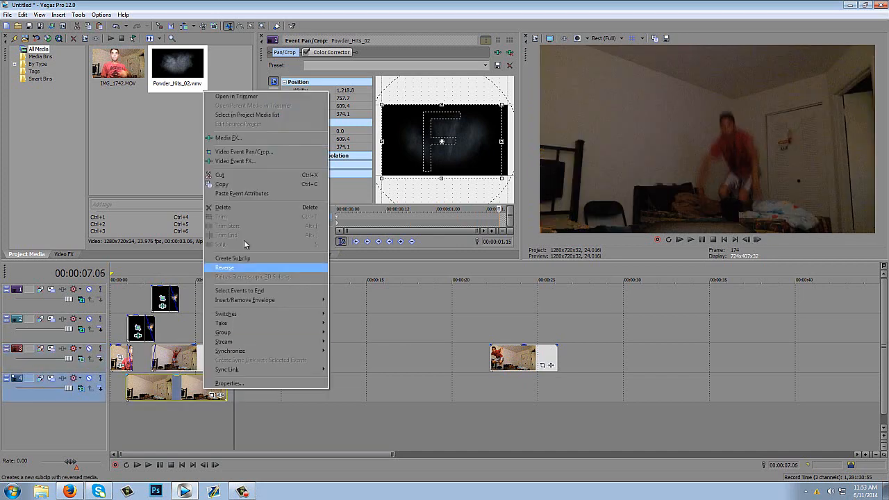
{"action": "left_click", "coordinate": [243, 193]}
{"action": "right_click", "coordinate": [248, 394]}
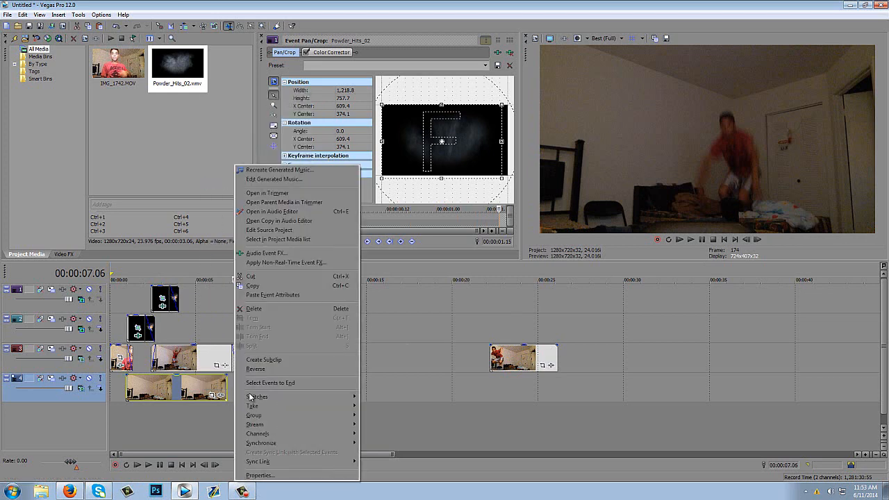
{"action": "left_click", "coordinate": [255, 383]}
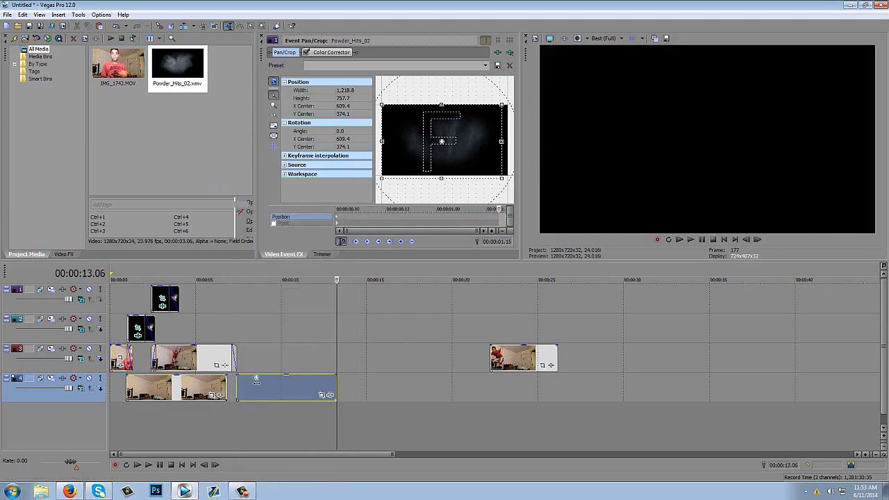
{"action": "double_click", "coordinate": [274, 389]}
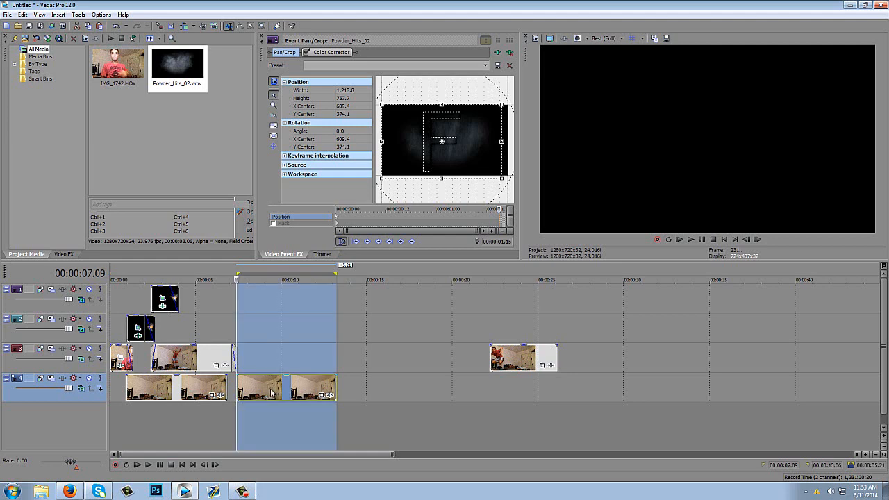
{"action": "left_click_drag", "start_coordinate": [287, 391], "coordinate": [280, 393]}
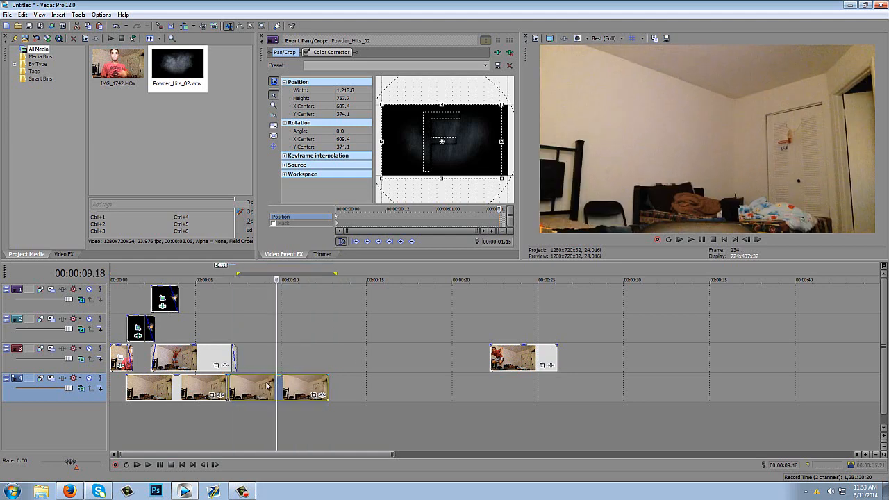
{"action": "left_click", "coordinate": [229, 379]}
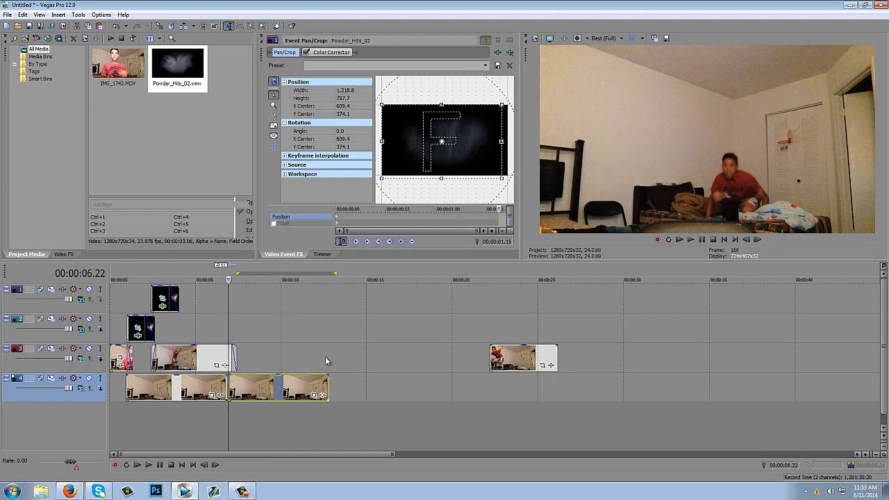
Step: Copy the powder clip on track 1 and paste it at about 00:00:07.02, where the person jumps again
{"action": "right_click", "coordinate": [162, 299]}
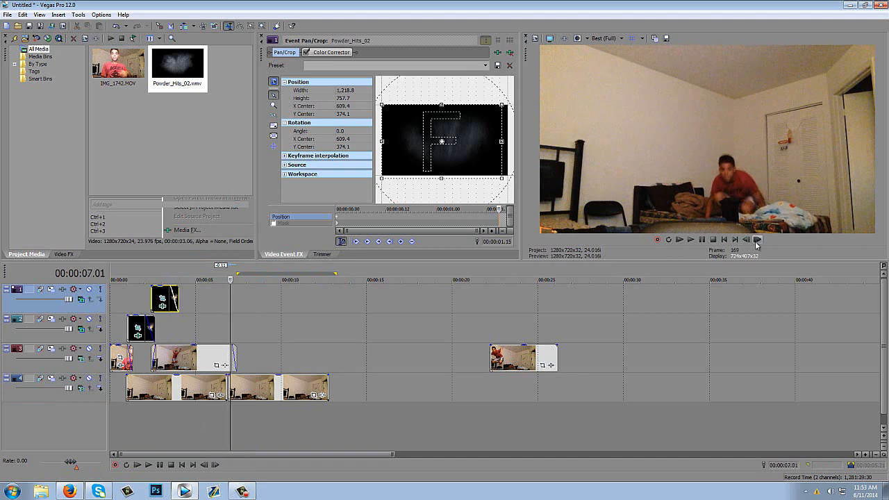
{"action": "key", "text": "ctrl+v"}
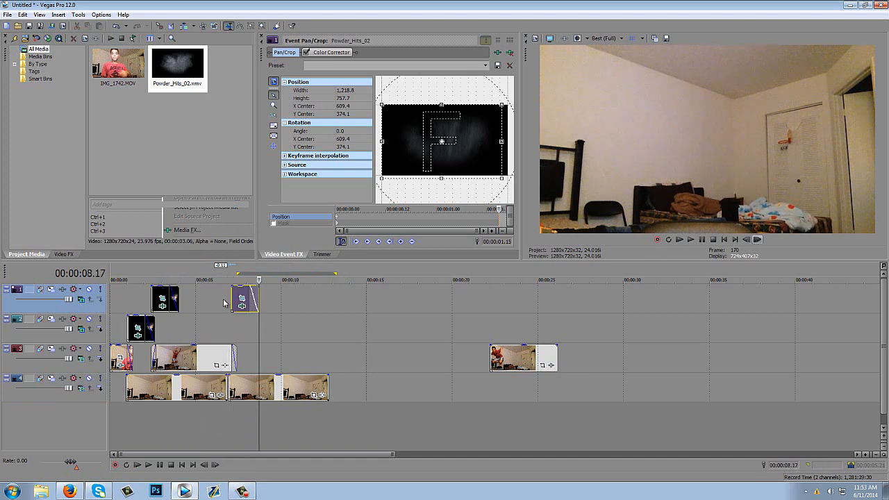
{"action": "left_click", "coordinate": [234, 300]}
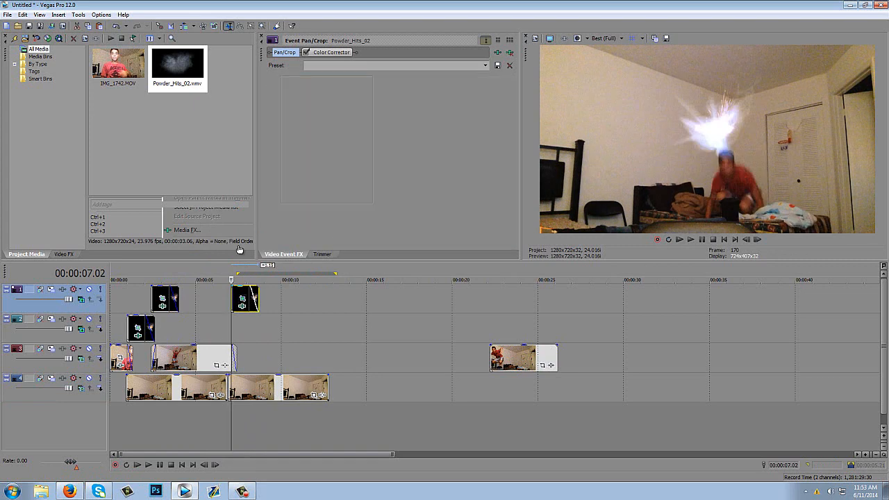
Step: Nudge the pasted powder clip to about 00:00:07.03 and center its crop at about X 543.5, Y 176.3, over the person
{"action": "left_click_drag", "start_coordinate": [416, 125], "coordinate": [412, 116]}
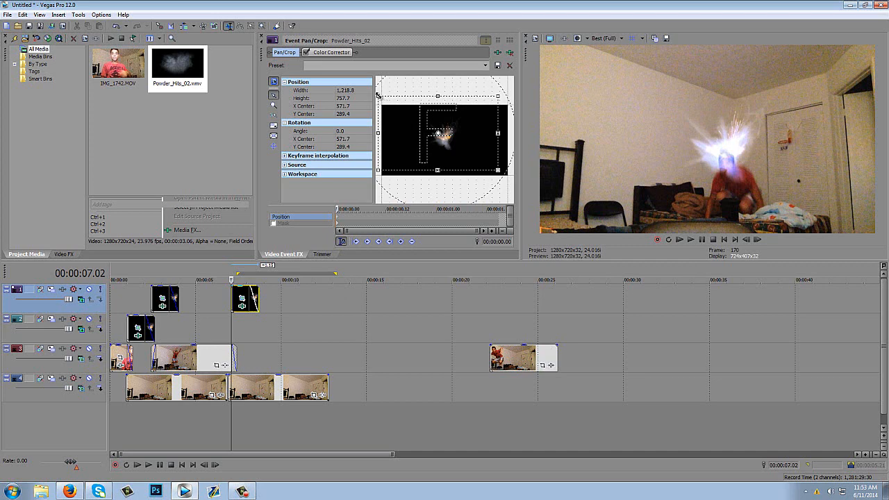
{"action": "left_click", "coordinate": [757, 239]}
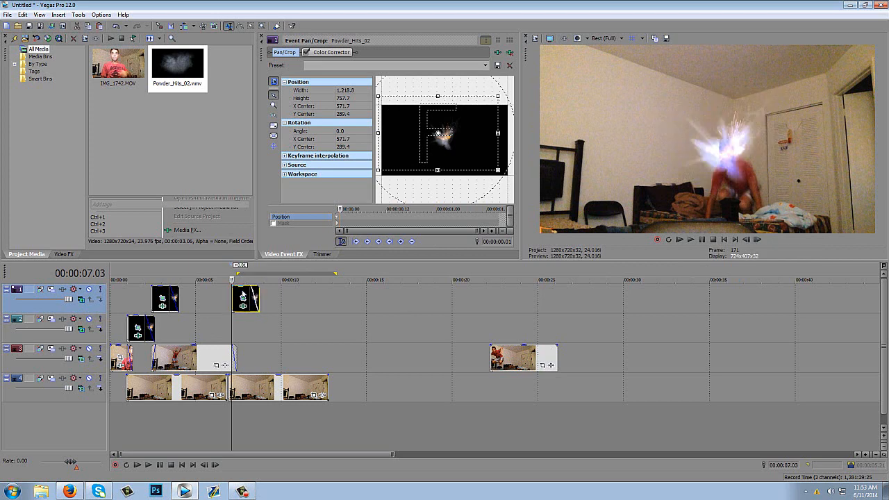
{"action": "left_click", "coordinate": [756, 239]}
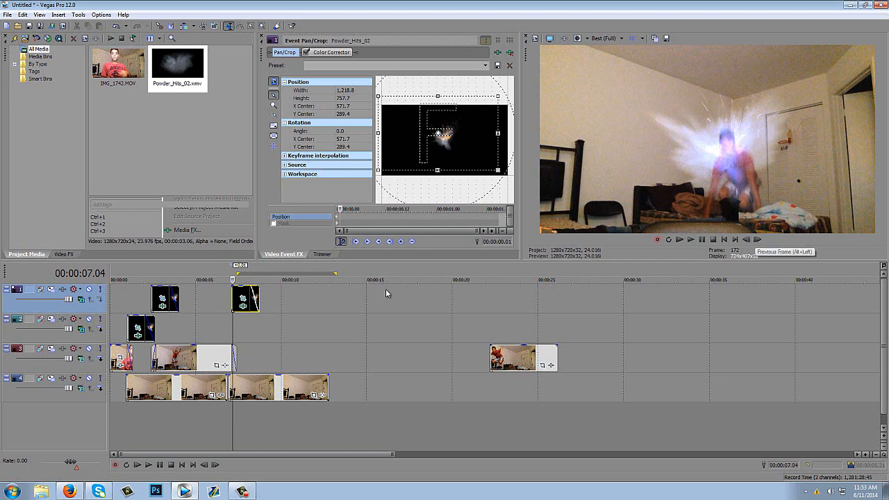
{"action": "left_click_drag", "start_coordinate": [241, 295], "coordinate": [242, 297]}
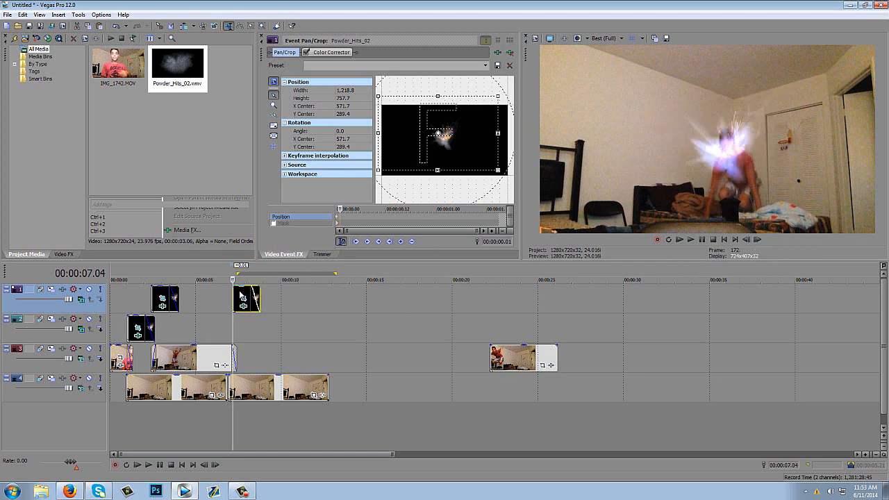
{"action": "left_click_drag", "start_coordinate": [417, 155], "coordinate": [413, 143]}
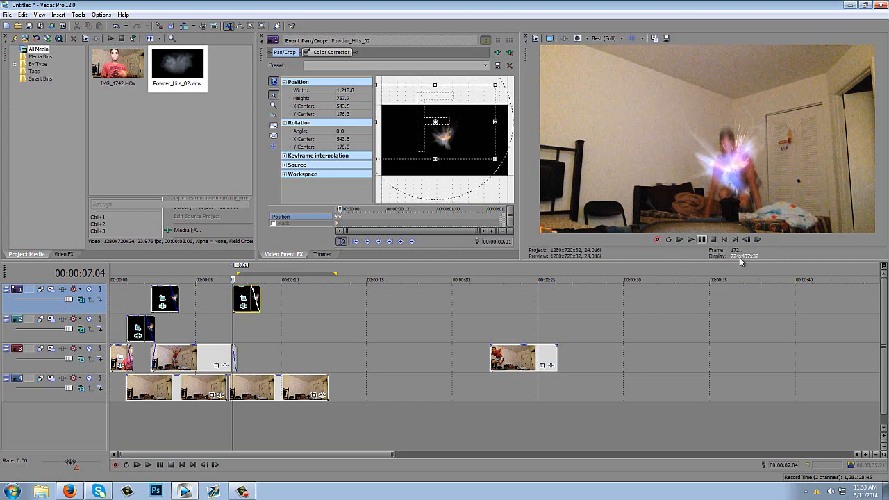
Step: Recenter the crop of the second powder clip on track 1 at about Y 261.1 so the burst covers the person
{"action": "left_click", "coordinate": [762, 237]}
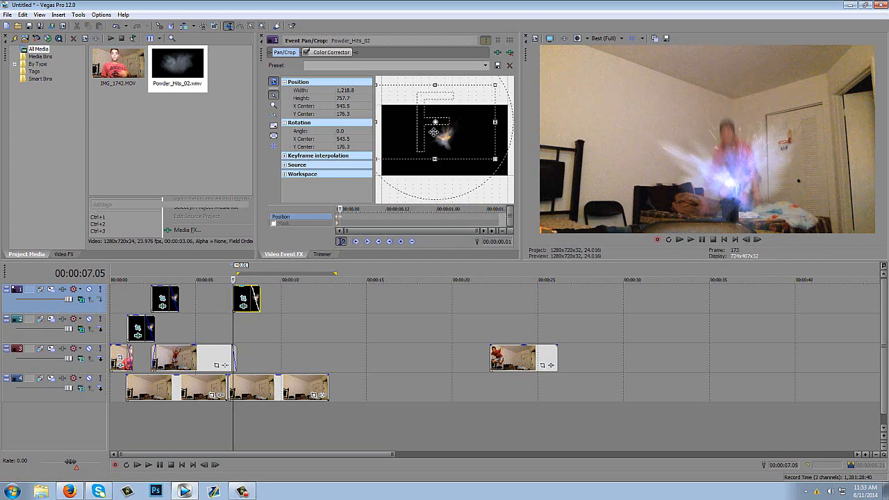
{"action": "left_click_drag", "start_coordinate": [434, 132], "coordinate": [433, 140]}
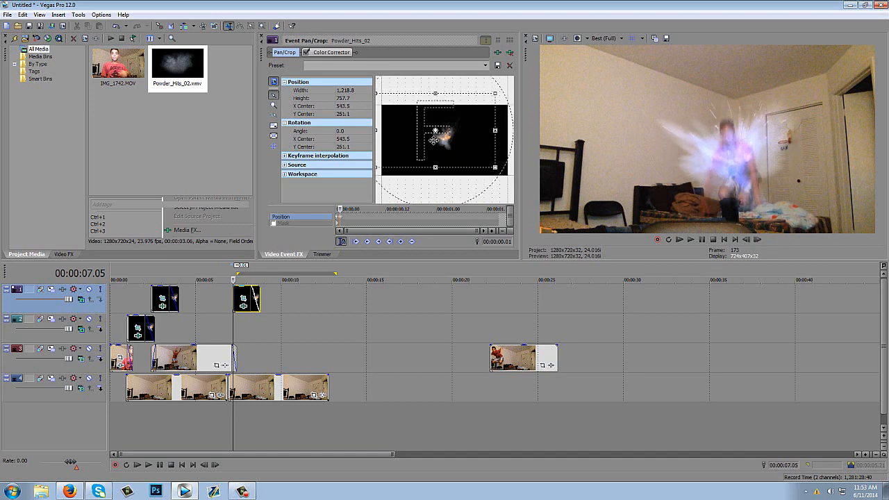
{"action": "left_click", "coordinate": [758, 239]}
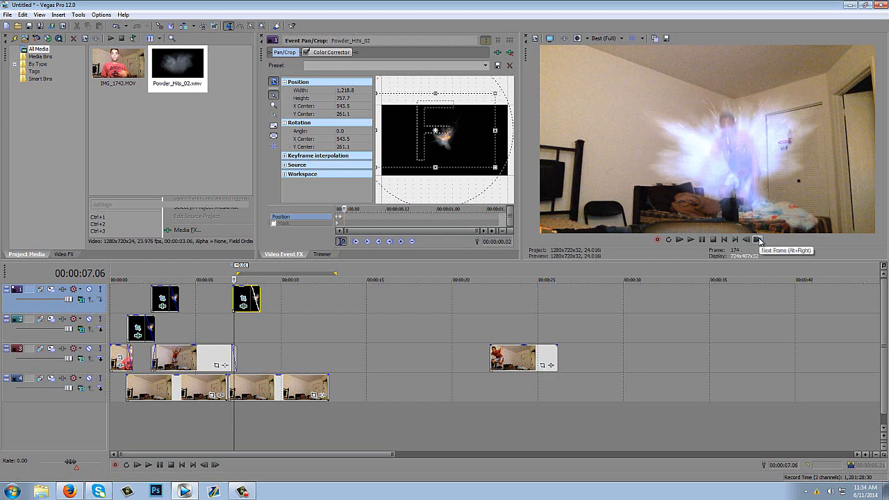
Step: Step through the second track 1 powder burst until it clears and move the last track 3 clip there, to about 00:00:08.12
{"action": "left_click", "coordinate": [759, 239]}
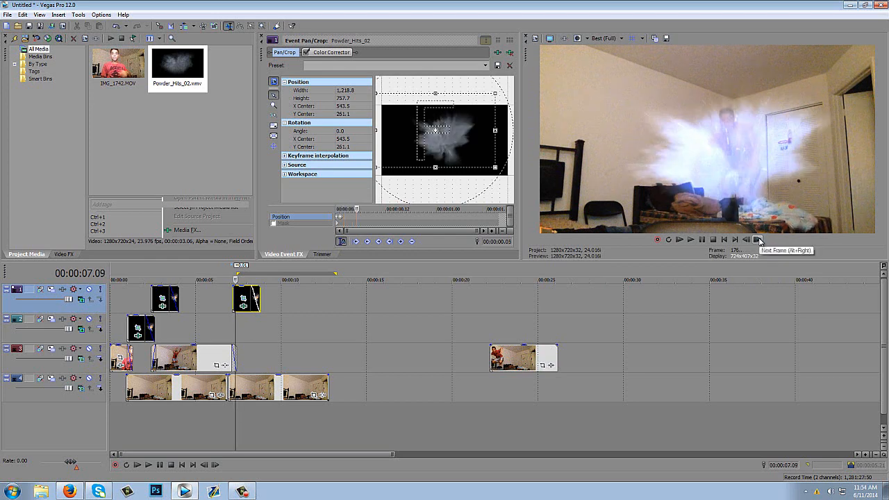
{"action": "left_click", "coordinate": [759, 238]}
{"action": "left_click", "coordinate": [759, 239]}
{"action": "left_click", "coordinate": [758, 238]}
{"action": "left_click", "coordinate": [759, 239]}
{"action": "left_click", "coordinate": [759, 239]}
{"action": "left_click", "coordinate": [759, 239]}
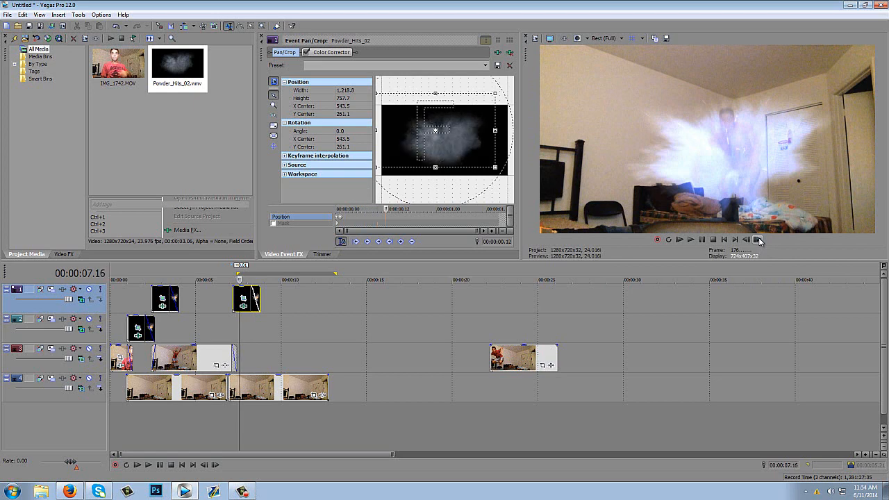
{"action": "left_click", "coordinate": [759, 239]}
{"action": "left_click", "coordinate": [759, 239]}
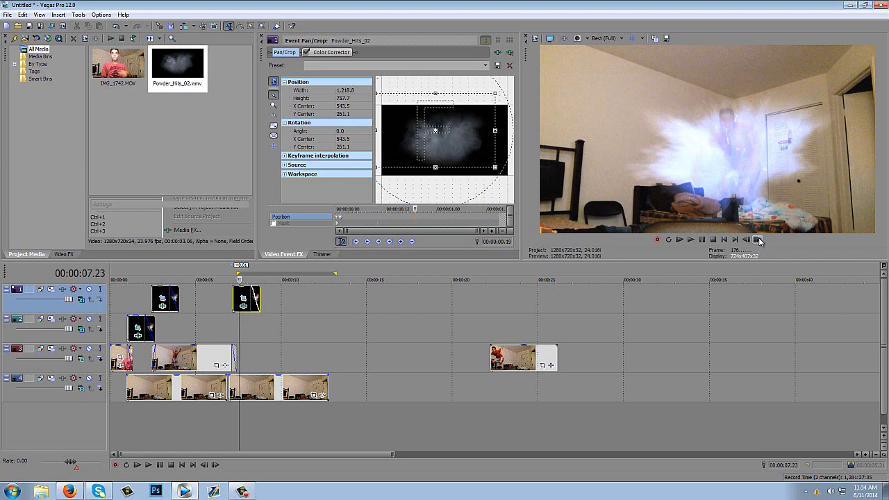
{"action": "left_click", "coordinate": [758, 239]}
{"action": "left_click", "coordinate": [759, 239]}
{"action": "left_click", "coordinate": [759, 239]}
{"action": "left_click", "coordinate": [758, 239]}
{"action": "left_click", "coordinate": [759, 239]}
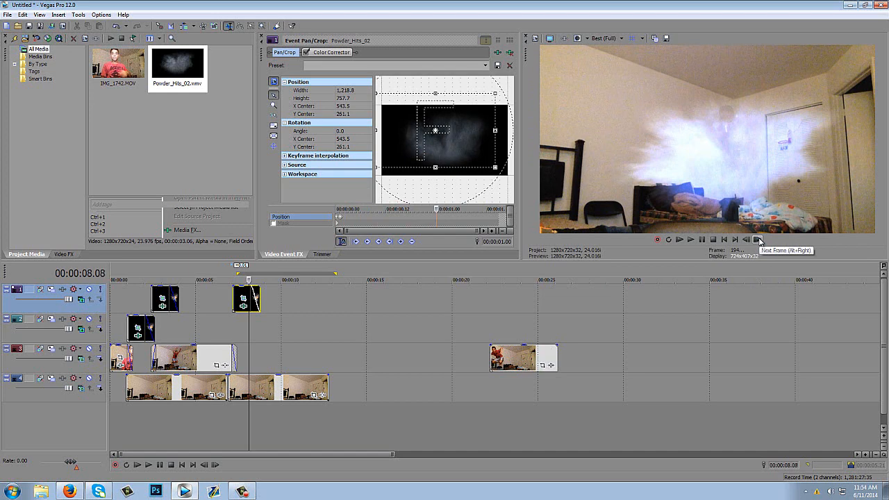
{"action": "left_click", "coordinate": [759, 239]}
{"action": "left_click", "coordinate": [759, 239]}
{"action": "left_click", "coordinate": [758, 239]}
{"action": "left_click", "coordinate": [758, 239]}
{"action": "left_click", "coordinate": [759, 239]}
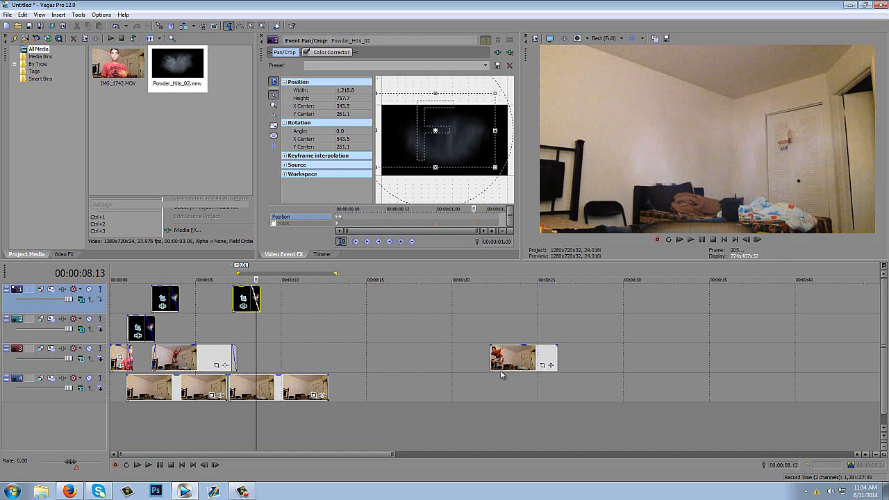
{"action": "left_click_drag", "start_coordinate": [513, 359], "coordinate": [257, 359]}
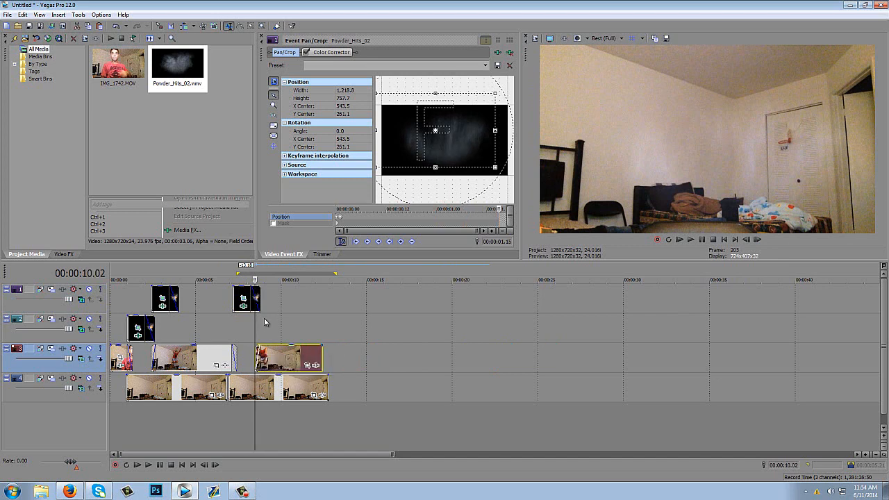
Step: Paste a powder clip on track 2, aligned with the start of the moved track 3 clip at about 00:00:08.12
{"action": "key", "text": "ctrl+v"}
{"action": "left_click_drag", "start_coordinate": [259, 351], "coordinate": [258, 325]}
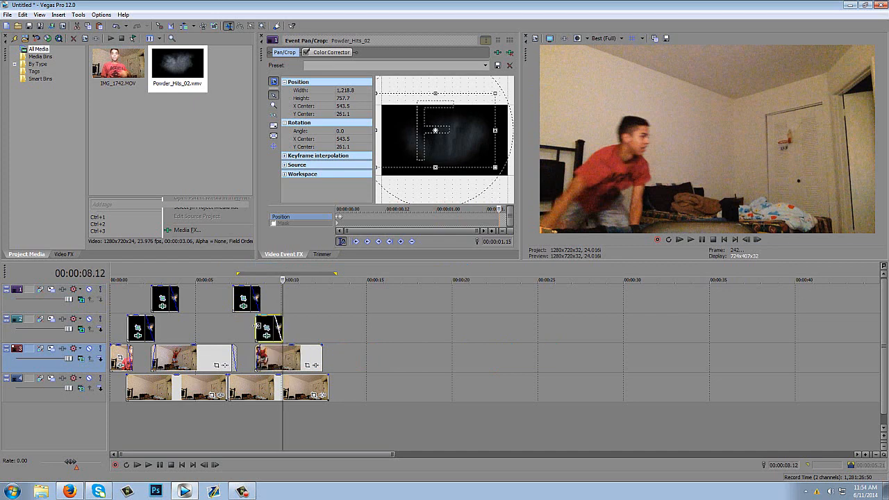
{"action": "left_click", "coordinate": [257, 325]}
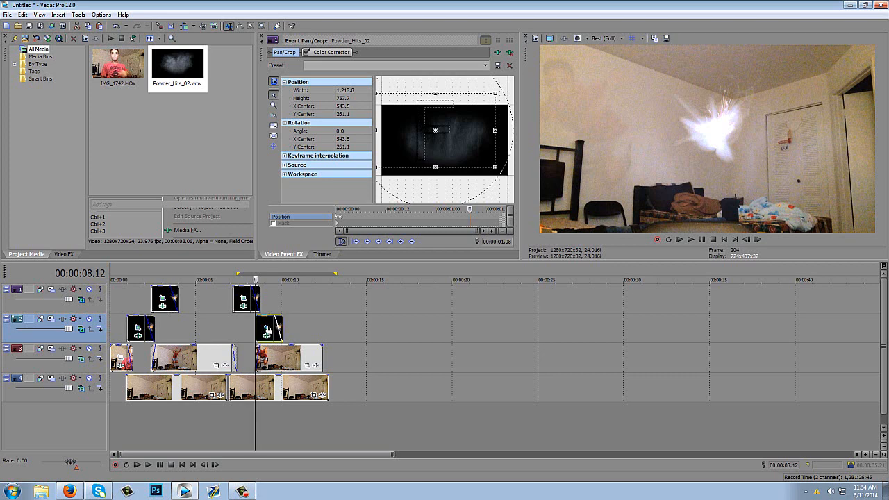
Step: Crop the pasted powder clip to about 1,148.1 by 668.2, centered at X 1,087.4, Y 404.7, where the person reappears
{"action": "left_click", "coordinate": [267, 329]}
{"action": "left_click_drag", "start_coordinate": [437, 148], "coordinate": [482, 152]}
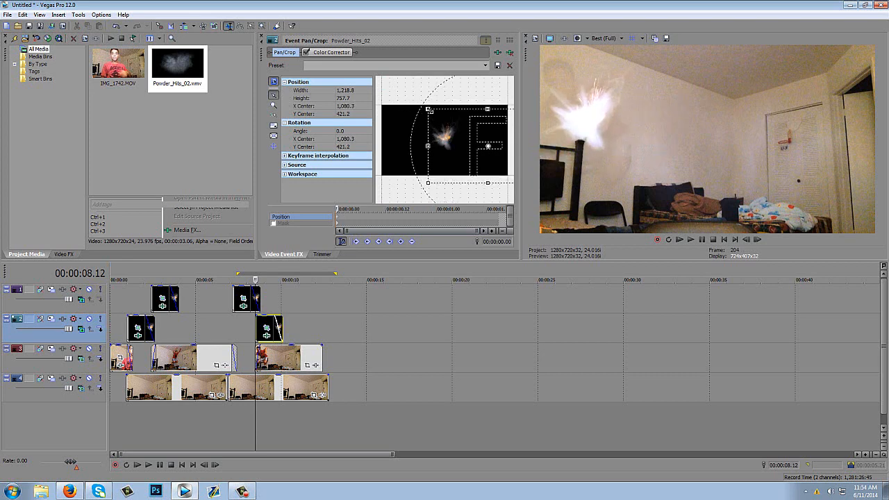
{"action": "left_click_drag", "start_coordinate": [429, 110], "coordinate": [432, 115]}
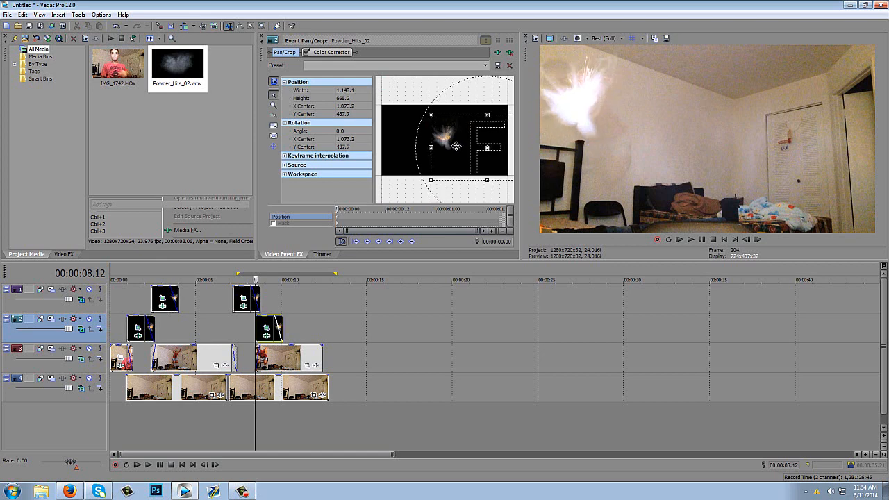
{"action": "left_click_drag", "start_coordinate": [457, 145], "coordinate": [457, 142]}
Step: Step frame by frame through the person's reappearance to check how the powder burst covers it
{"action": "left_click", "coordinate": [758, 239]}
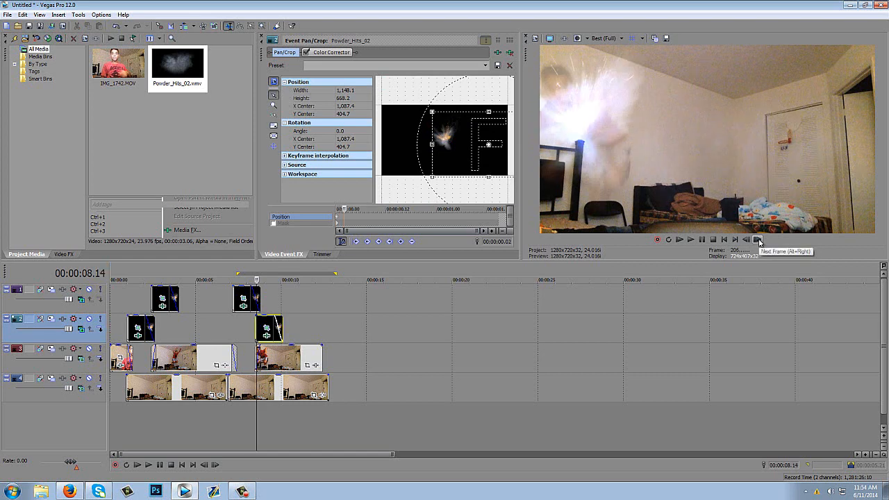
{"action": "left_click", "coordinate": [758, 239]}
{"action": "left_click", "coordinate": [758, 240]}
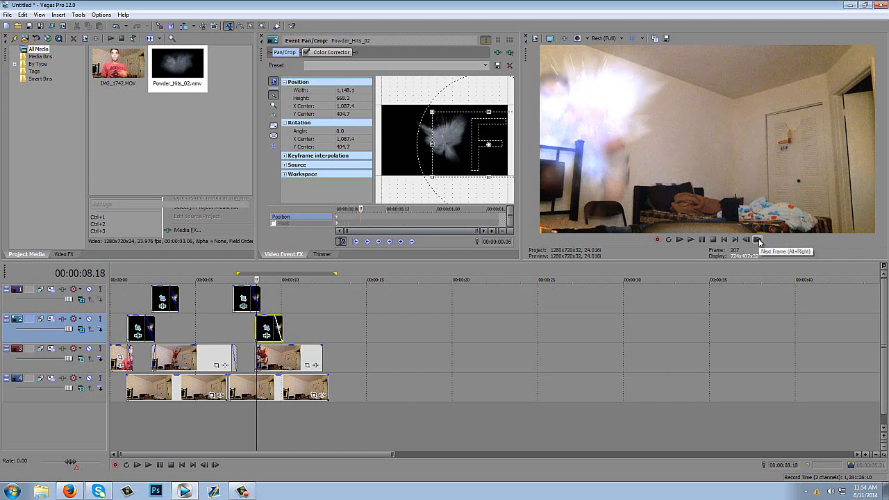
{"action": "left_click", "coordinate": [758, 239]}
{"action": "left_click", "coordinate": [758, 240]}
{"action": "left_click", "coordinate": [757, 240]}
{"action": "left_click", "coordinate": [758, 240]}
{"action": "left_click", "coordinate": [758, 240]}
{"action": "left_click", "coordinate": [757, 240]}
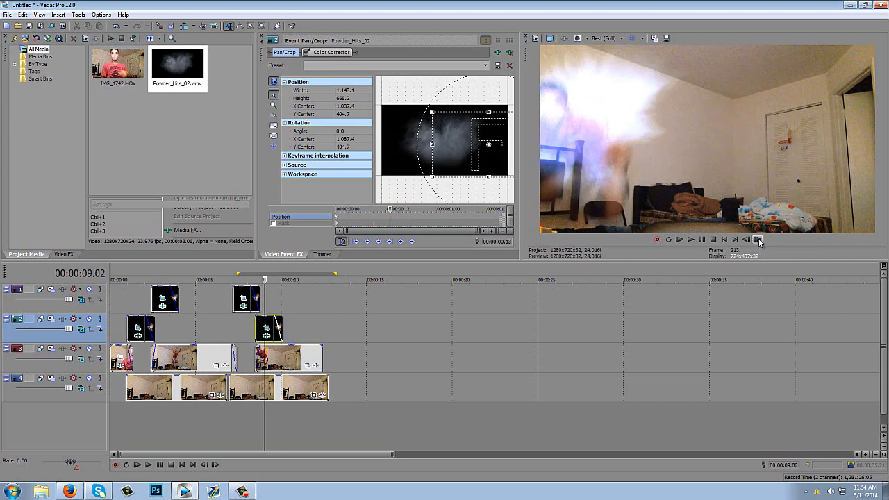
{"action": "left_click", "coordinate": [758, 240]}
{"action": "left_click", "coordinate": [758, 239]}
{"action": "left_click", "coordinate": [758, 239]}
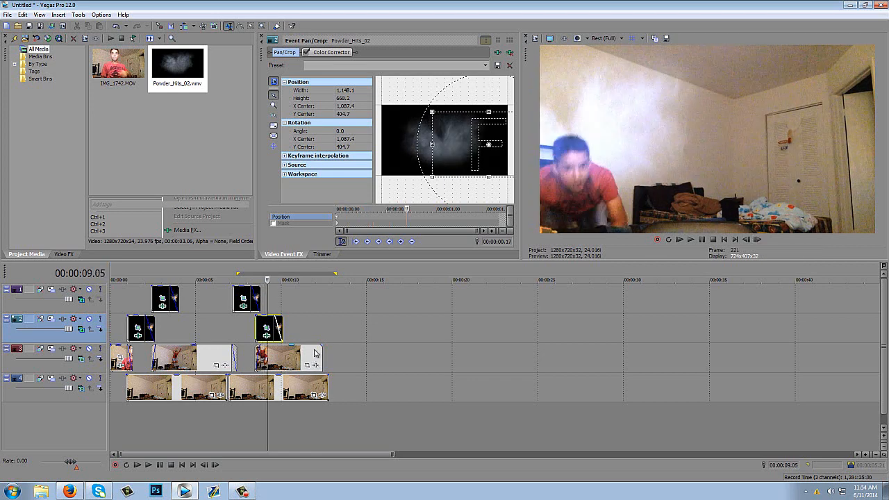
Step: Duplicate the last empty-room clip on track 4 and place the copy directly after it
{"action": "left_click", "coordinate": [314, 353]}
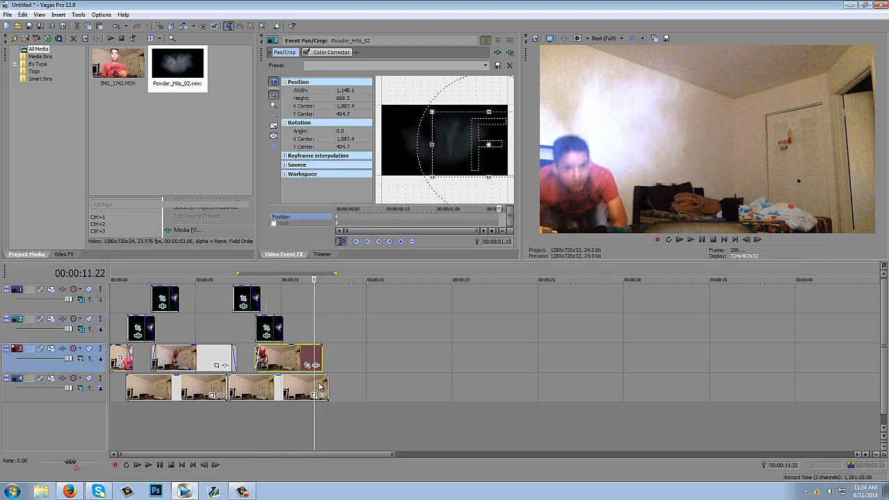
{"action": "right_click", "coordinate": [318, 382]}
{"action": "left_click", "coordinate": [347, 177]}
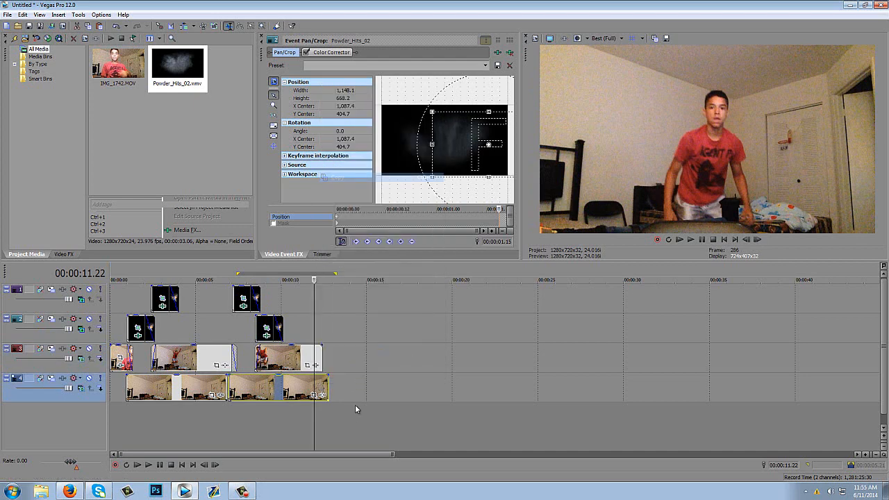
{"action": "left_click", "coordinate": [328, 388]}
{"action": "key", "text": "ctrl+v"}
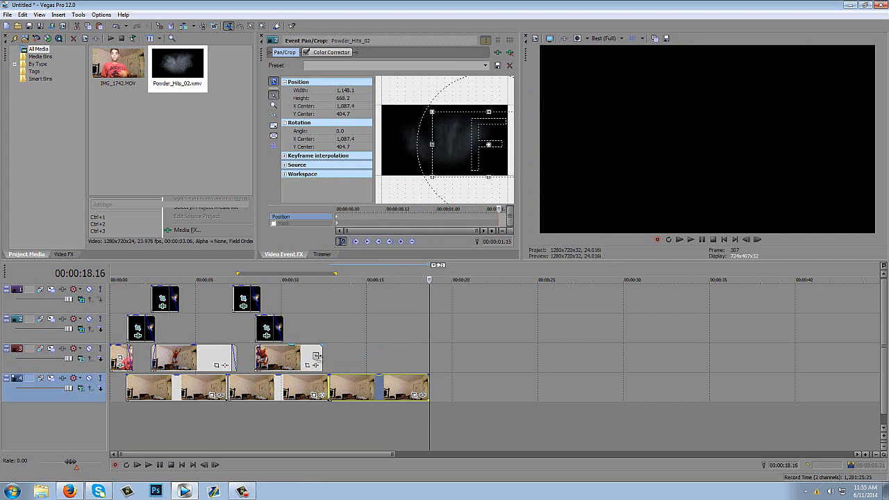
Step: Find the jump near the end of the last track 3 clip and add a short fade-out from about 00:00:12.04
{"action": "left_click", "coordinate": [316, 356]}
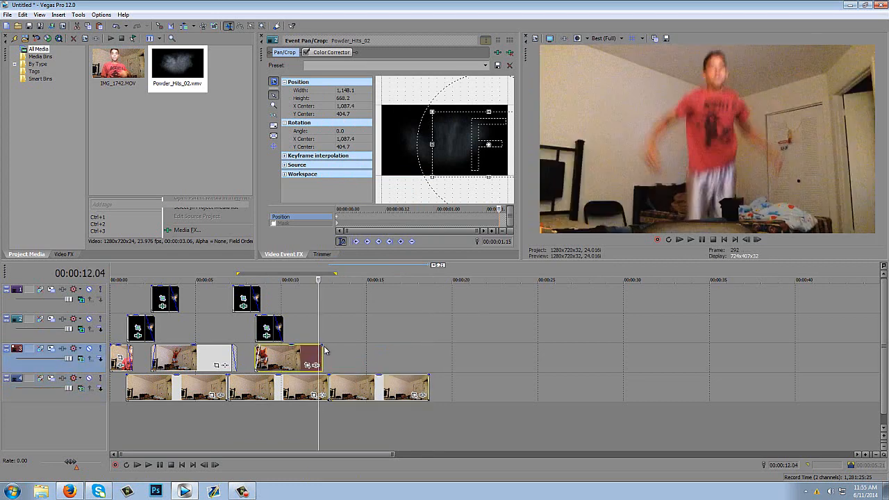
{"action": "left_click_drag", "start_coordinate": [322, 346], "coordinate": [317, 349]}
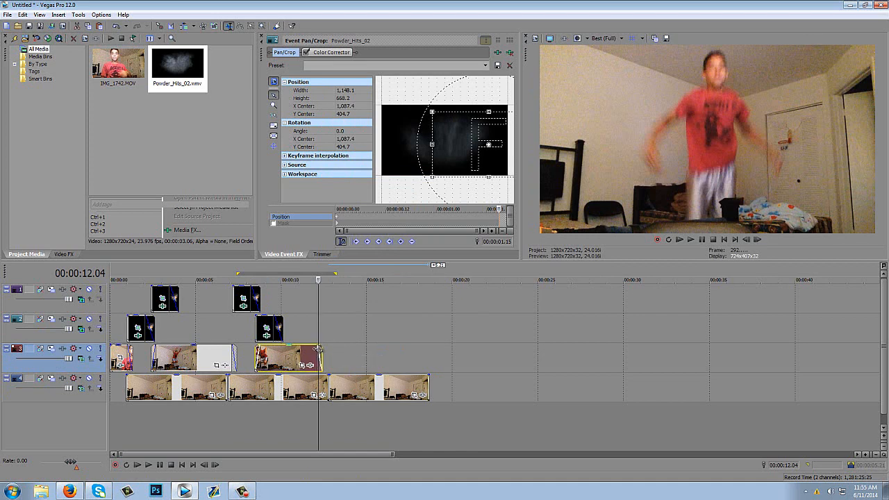
{"action": "left_click", "coordinate": [760, 240]}
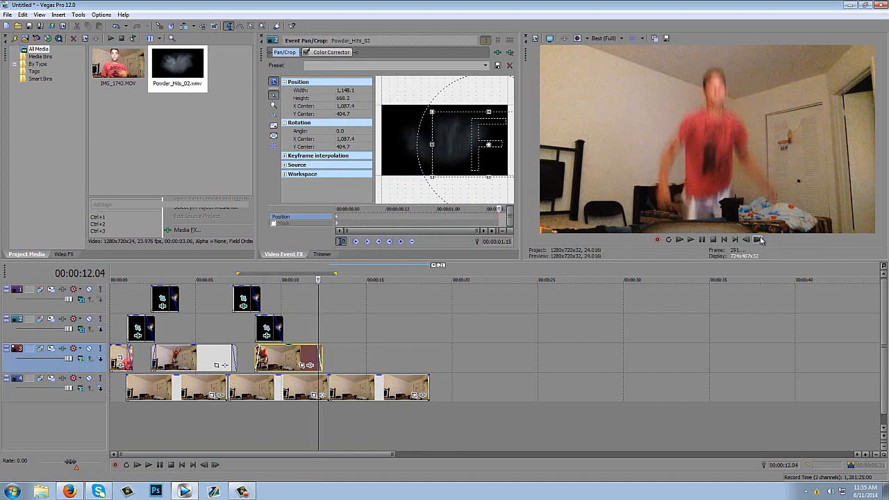
{"action": "left_click", "coordinate": [760, 240]}
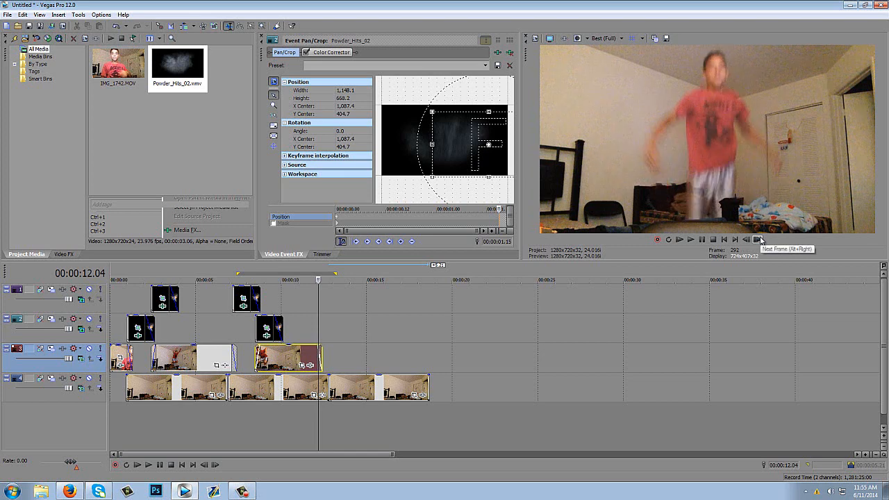
Step: Copy the last powder clip on track 2 and paste it at about 00:00:12.04, where the person jumps
{"action": "right_click", "coordinate": [266, 322]}
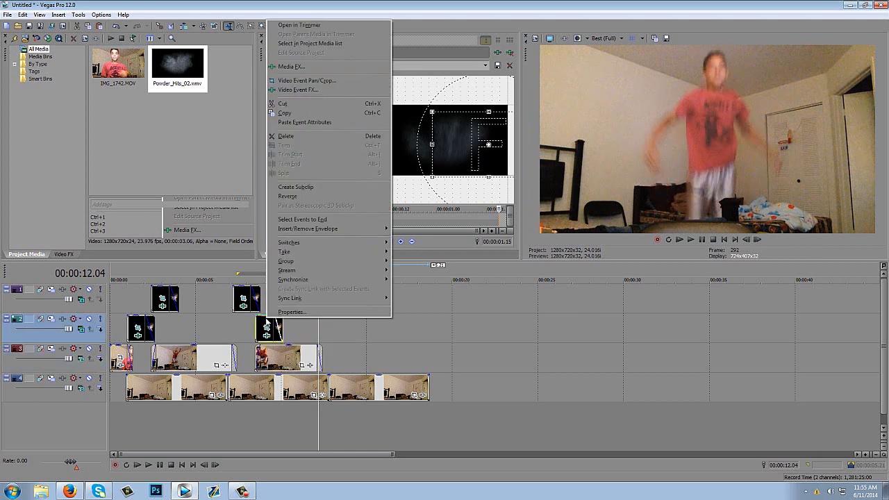
{"action": "left_click", "coordinate": [313, 113]}
{"action": "key", "text": "ctrl+v"}
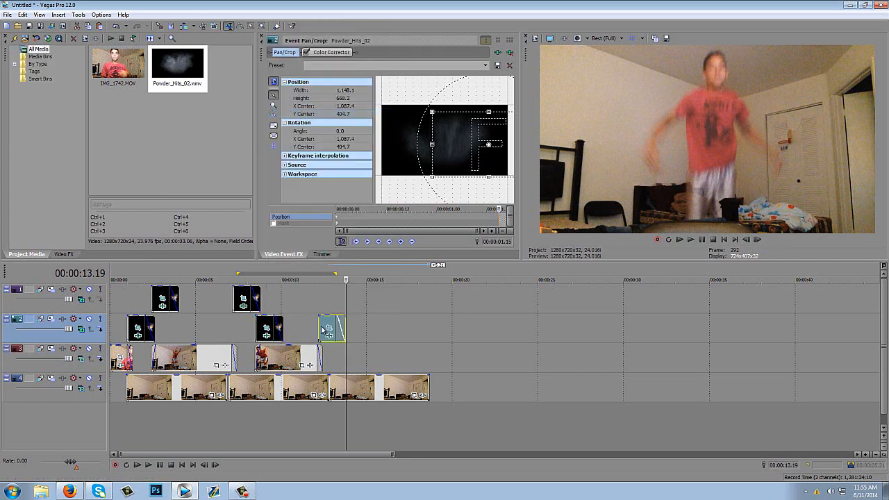
{"action": "left_click", "coordinate": [318, 325]}
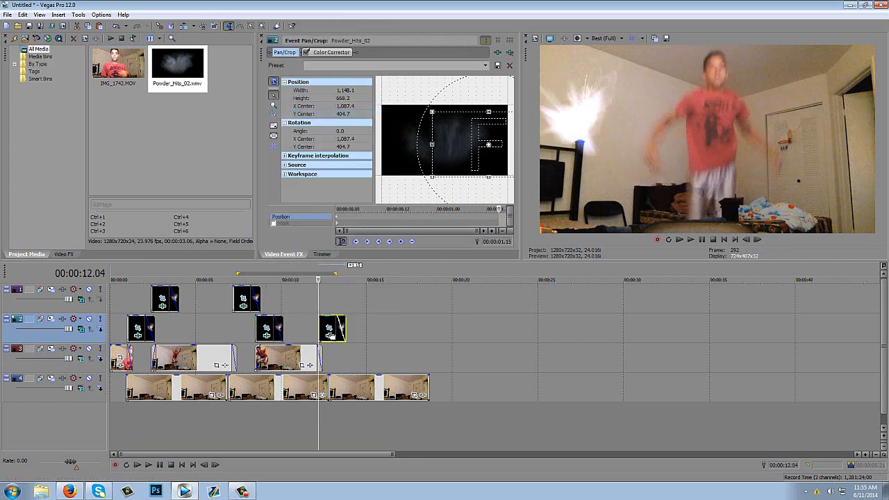
Step: Crop the newest powder clip to about 1,011.6 by 545.8, centered at X 623.5, Y 400.0, over the jumping person
{"action": "left_click", "coordinate": [329, 336]}
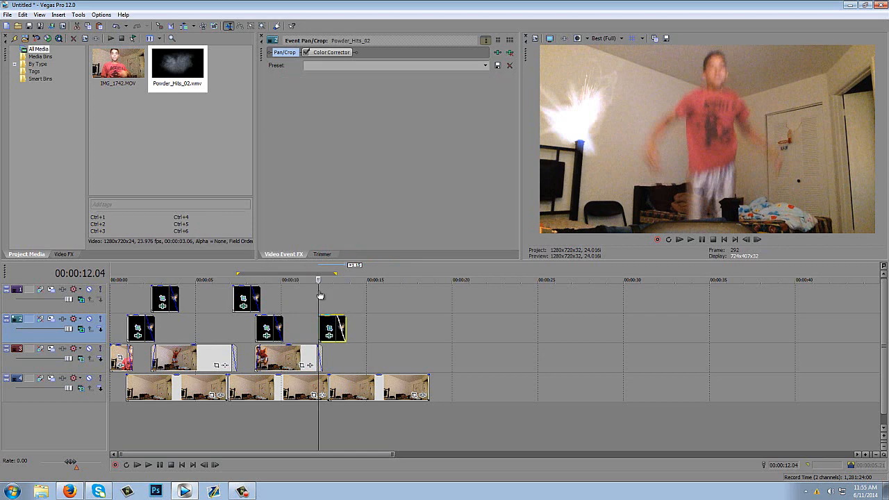
{"action": "left_click_drag", "start_coordinate": [437, 137], "coordinate": [416, 137]}
{"action": "left_click", "coordinate": [757, 240]}
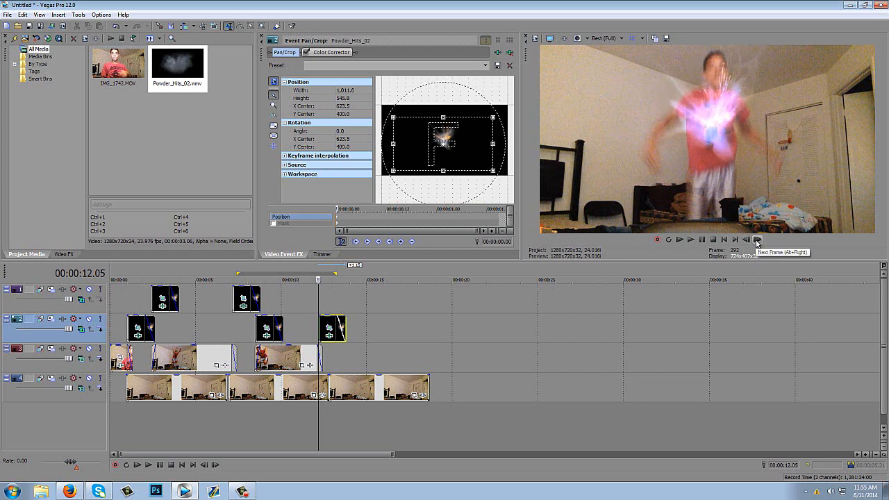
Step: Step through the final disappearance and extend the newest powder clip on track 2 to end at about 00:00:15.06
{"action": "left_click", "coordinate": [757, 240]}
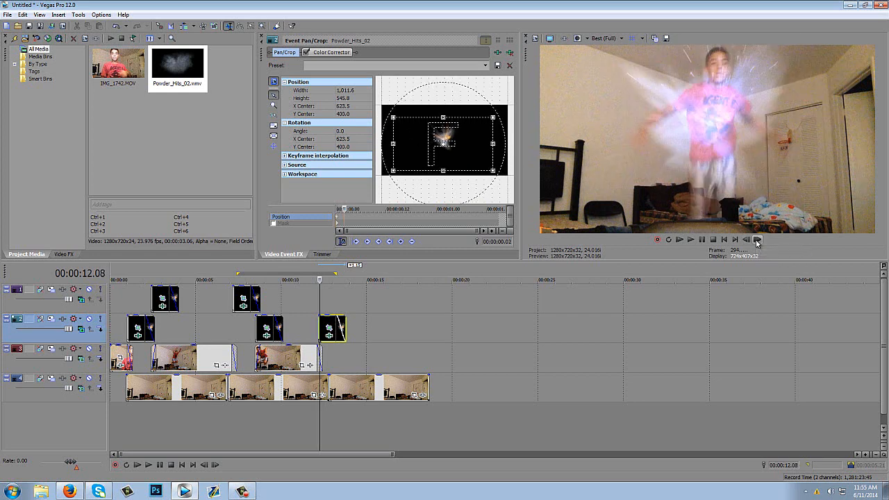
{"action": "left_click", "coordinate": [757, 239]}
{"action": "left_click", "coordinate": [757, 240]}
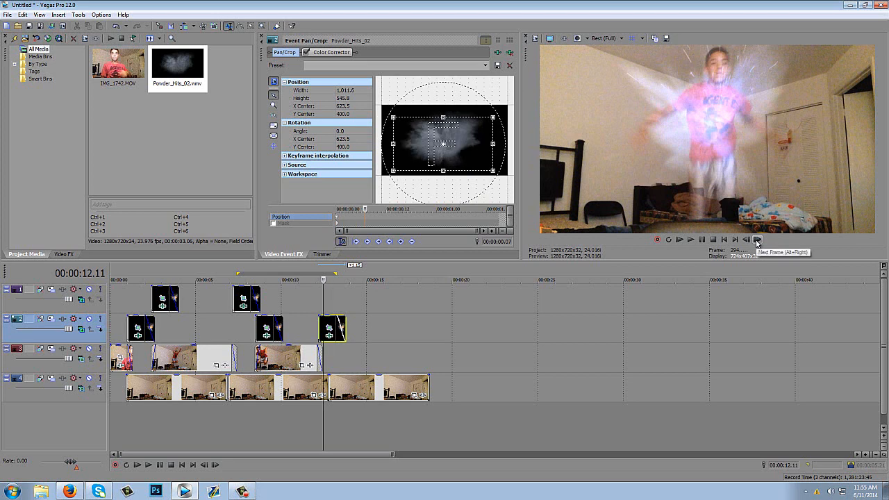
{"action": "left_click", "coordinate": [757, 240]}
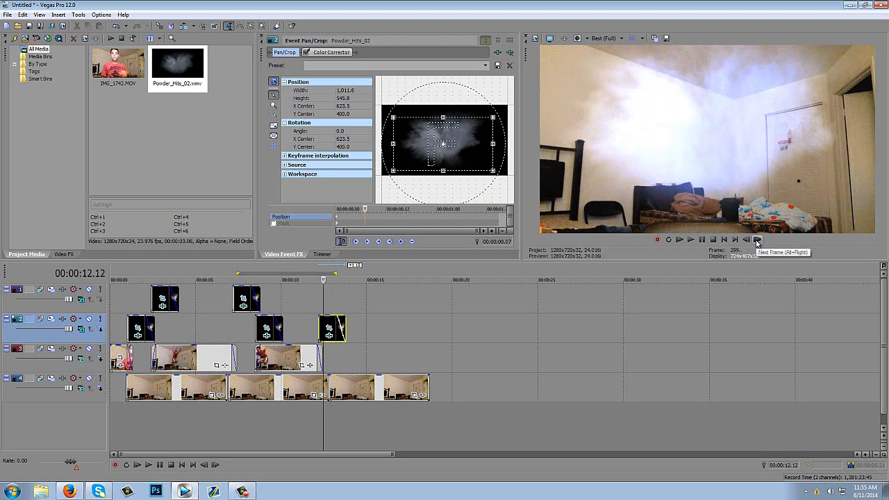
{"action": "left_click", "coordinate": [757, 240]}
{"action": "left_click", "coordinate": [757, 240]}
{"action": "left_click", "coordinate": [757, 240]}
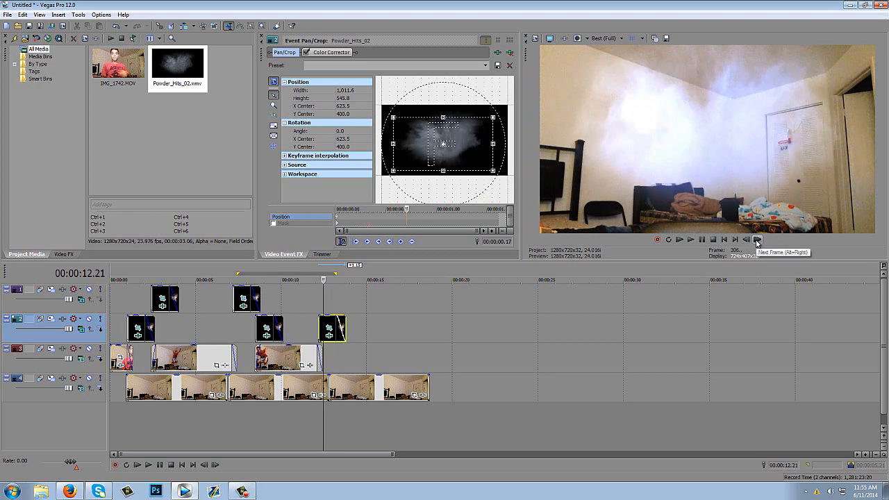
{"action": "left_click", "coordinate": [757, 240]}
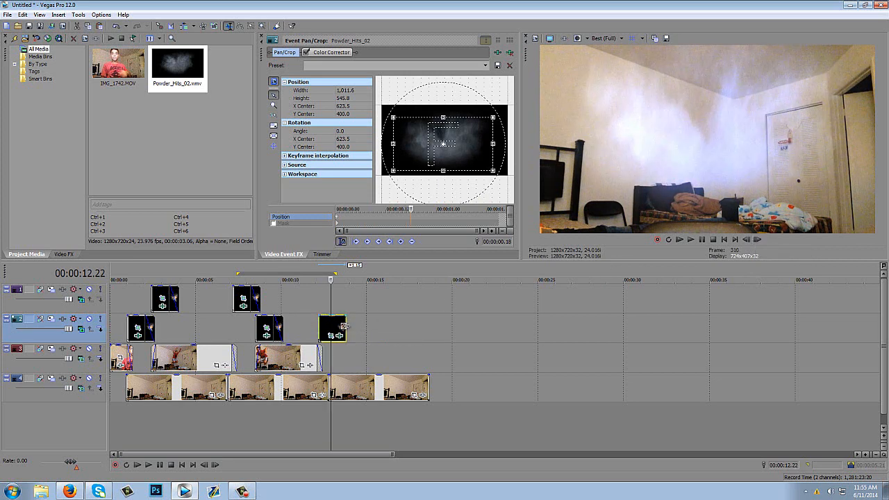
{"action": "left_click_drag", "start_coordinate": [345, 325], "coordinate": [367, 326]}
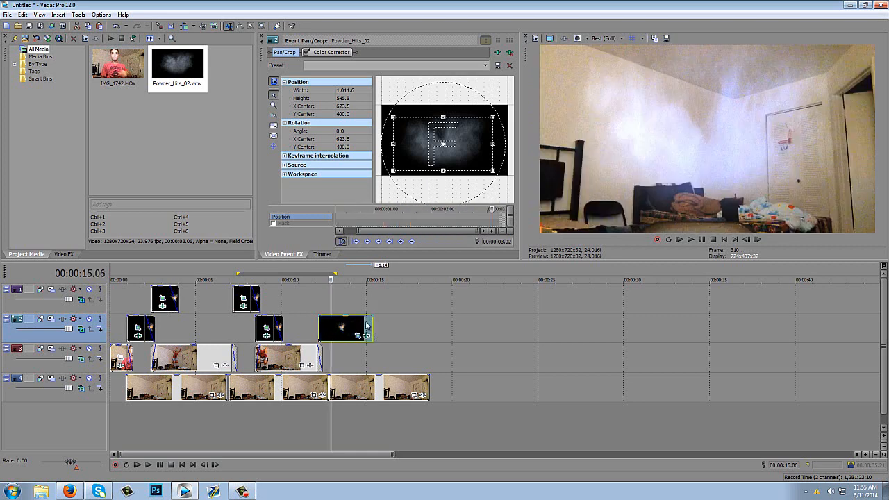
Step: Check the last powder burst's end frames, shorten the last background clip on track 4 to about 16.5 seconds, and fade out its end
{"action": "left_click", "coordinate": [359, 321]}
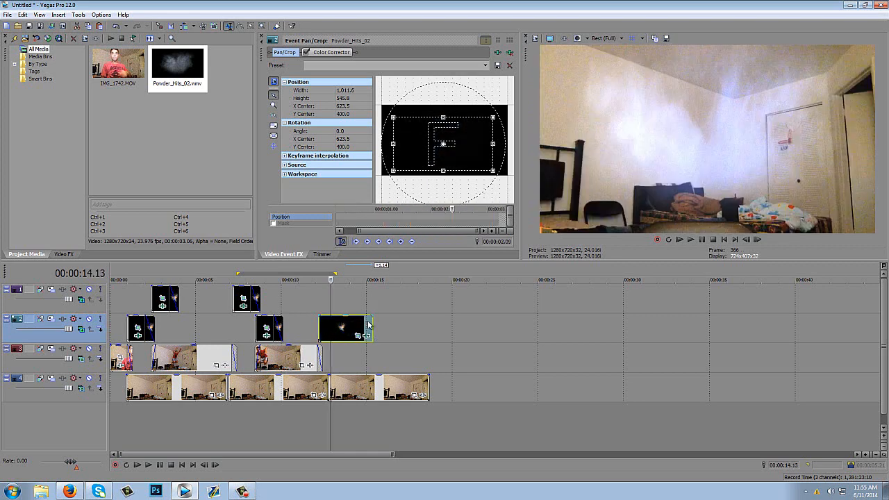
{"action": "left_click", "coordinate": [368, 323]}
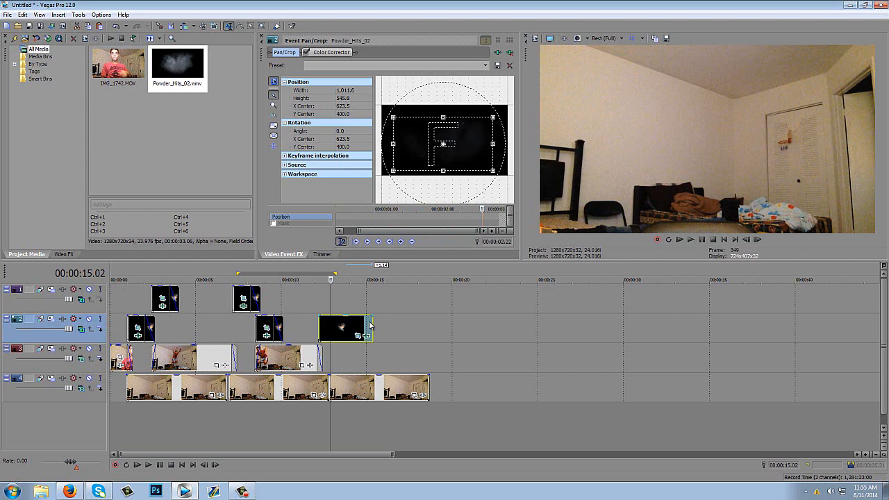
{"action": "left_click", "coordinate": [759, 241]}
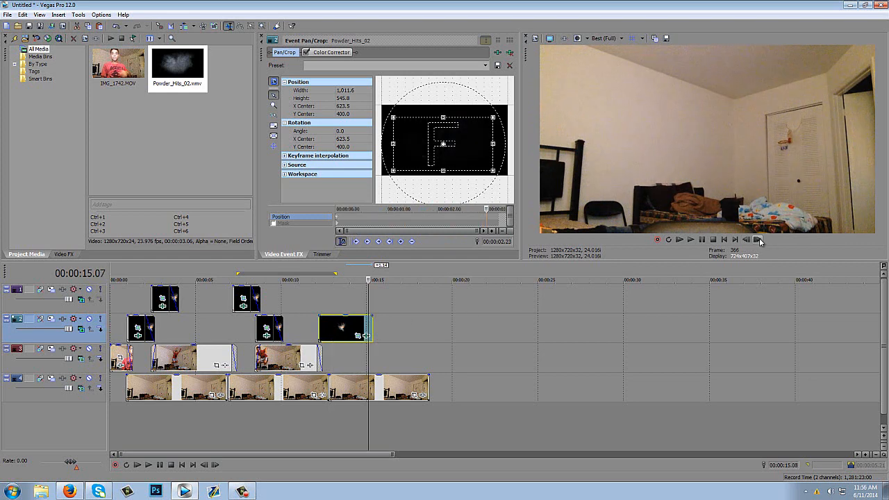
{"action": "left_click", "coordinate": [759, 241]}
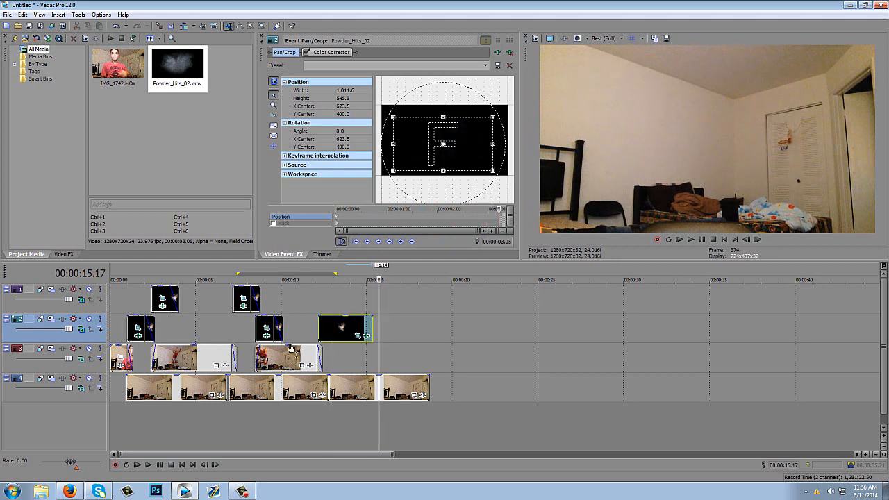
{"action": "left_click_drag", "start_coordinate": [429, 382], "coordinate": [382, 379]}
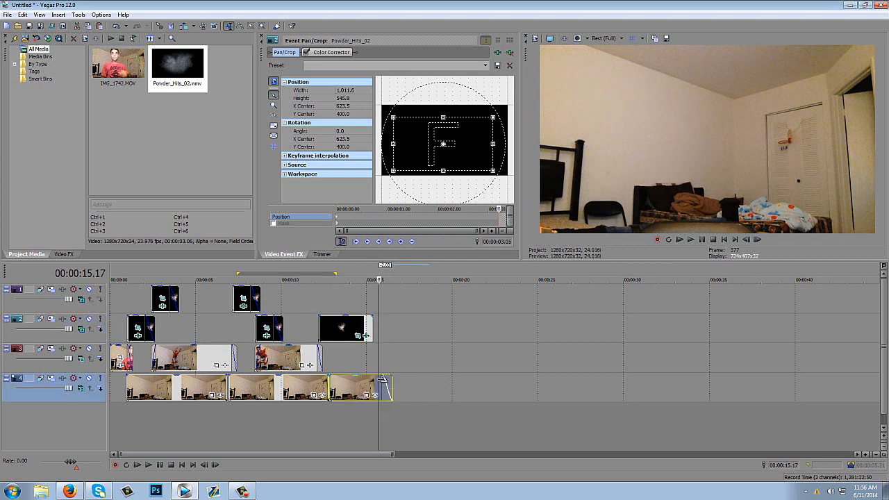
Step: Add a fade-in of a few frames to the first track 3 clip and check its opening frames in the preview
{"action": "left_click_drag", "start_coordinate": [111, 347], "coordinate": [113, 348]}
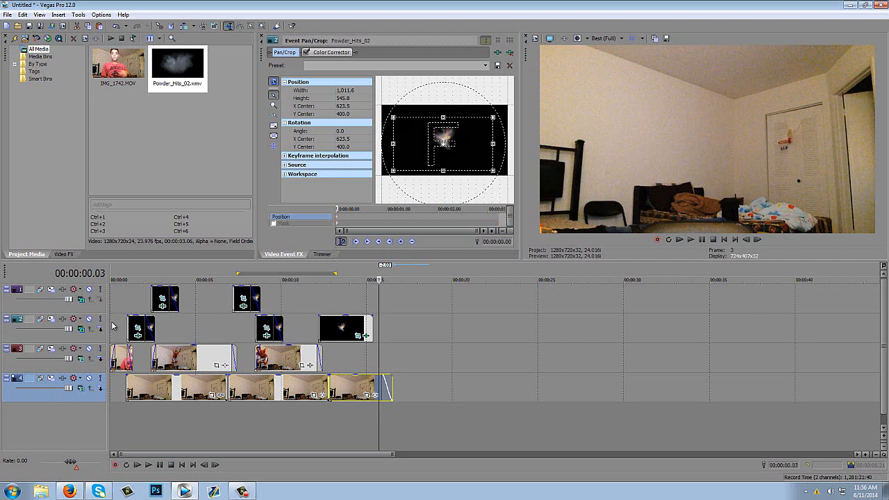
{"action": "left_click", "coordinate": [111, 325]}
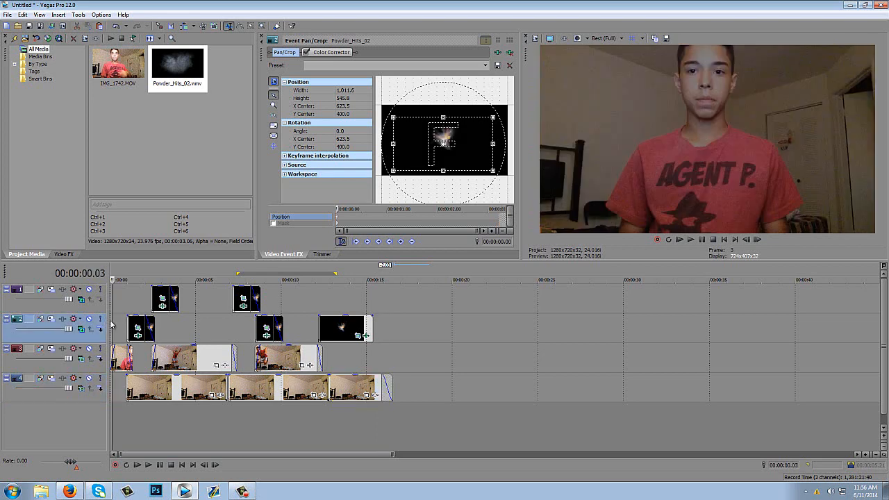
{"action": "left_click", "coordinate": [746, 239]}
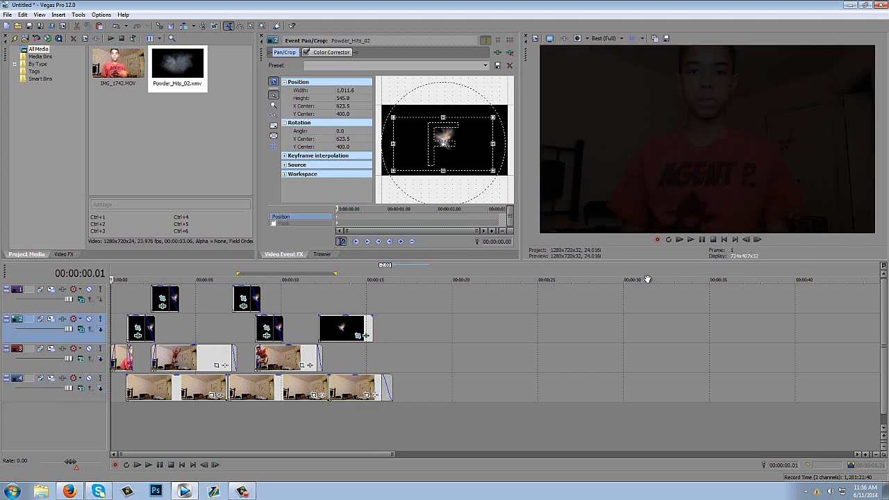
{"action": "left_click", "coordinate": [747, 240]}
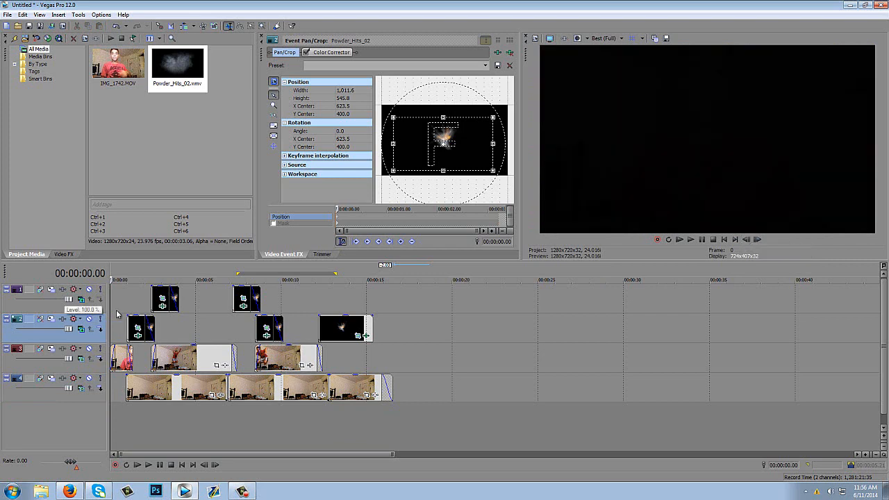
Step: Review the first teleportation in the preview, comparing frames before, during and after the disappearance, up to about 00:00:01.13
{"action": "left_click", "coordinate": [129, 298]}
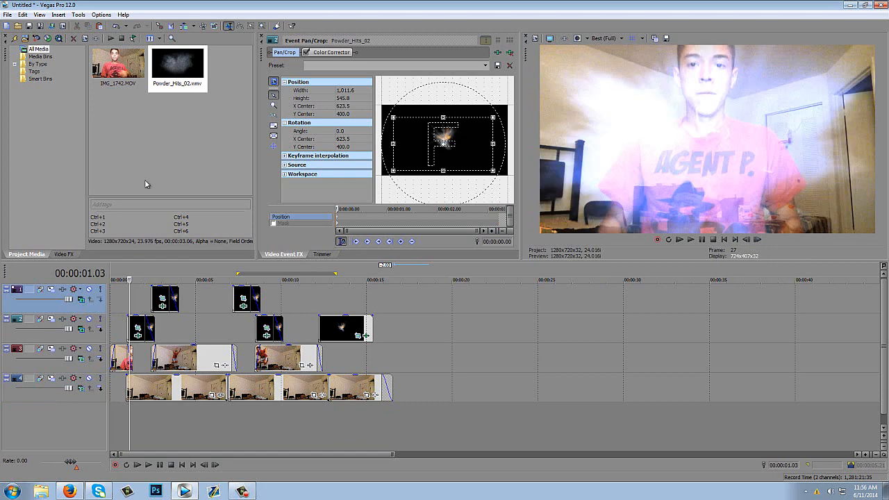
{"action": "left_click", "coordinate": [121, 297]}
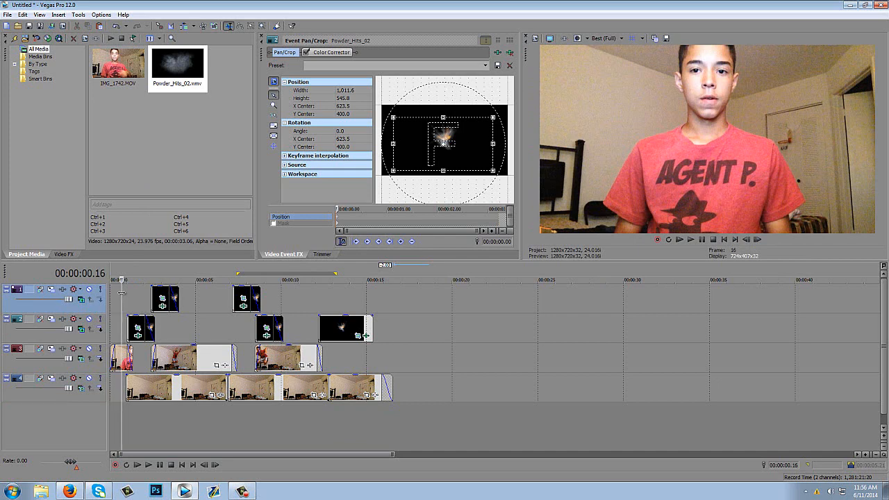
{"action": "left_click", "coordinate": [136, 299]}
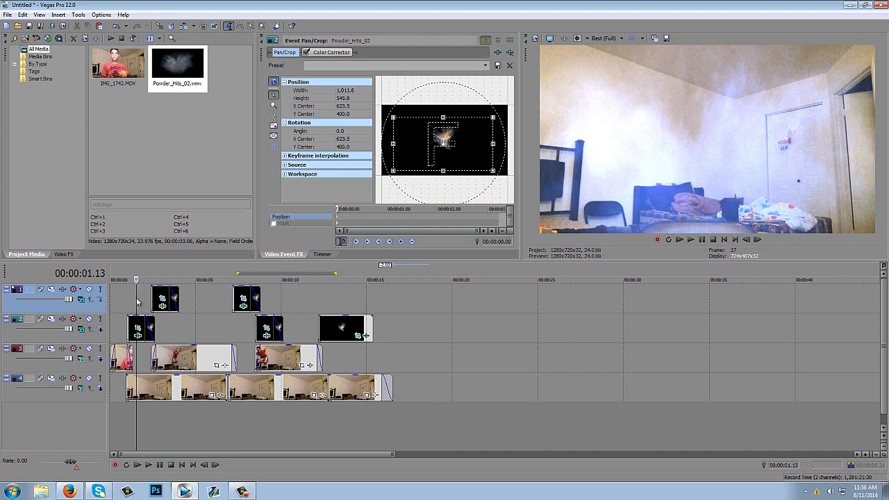
{"action": "mouse_move", "coordinate": [98, 491]}
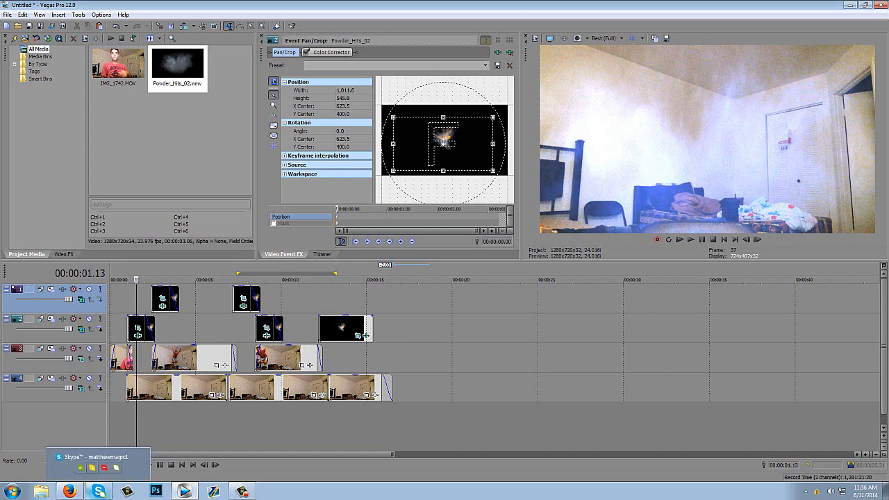